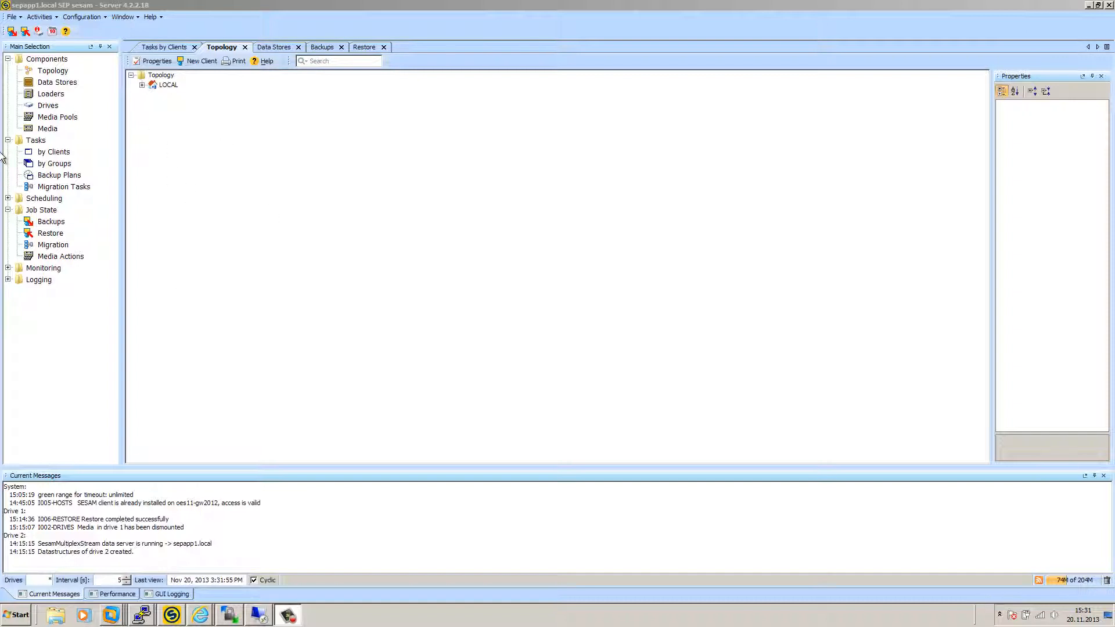
Step: Display the backup tasks by client, and switch to VMware Workstation's home page to view the virtual machines
left_click(53, 152)
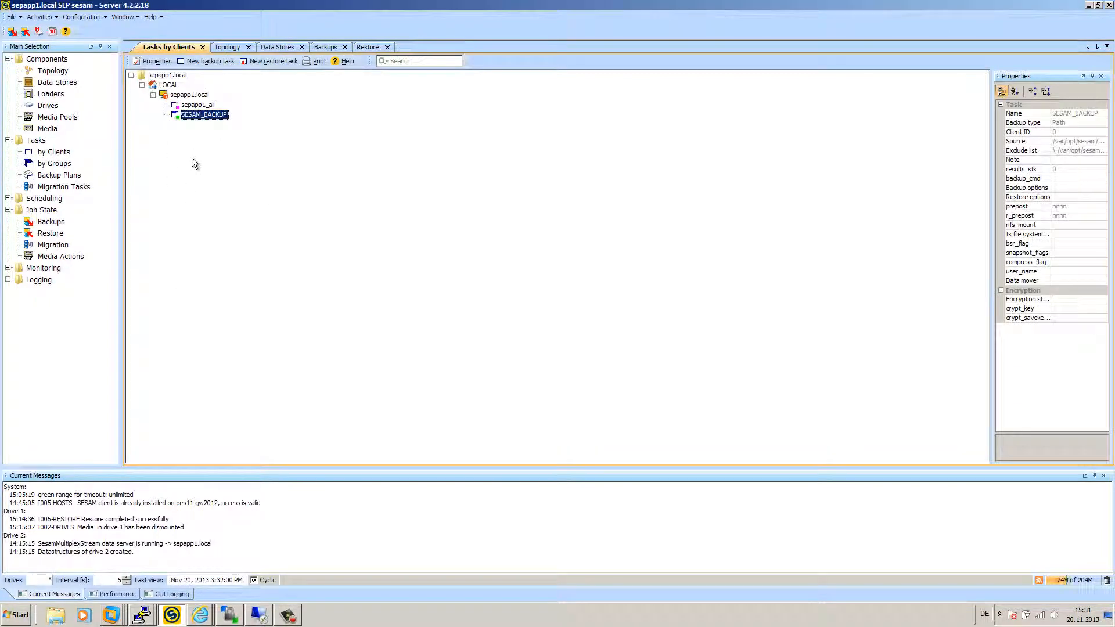
left_click(114, 616)
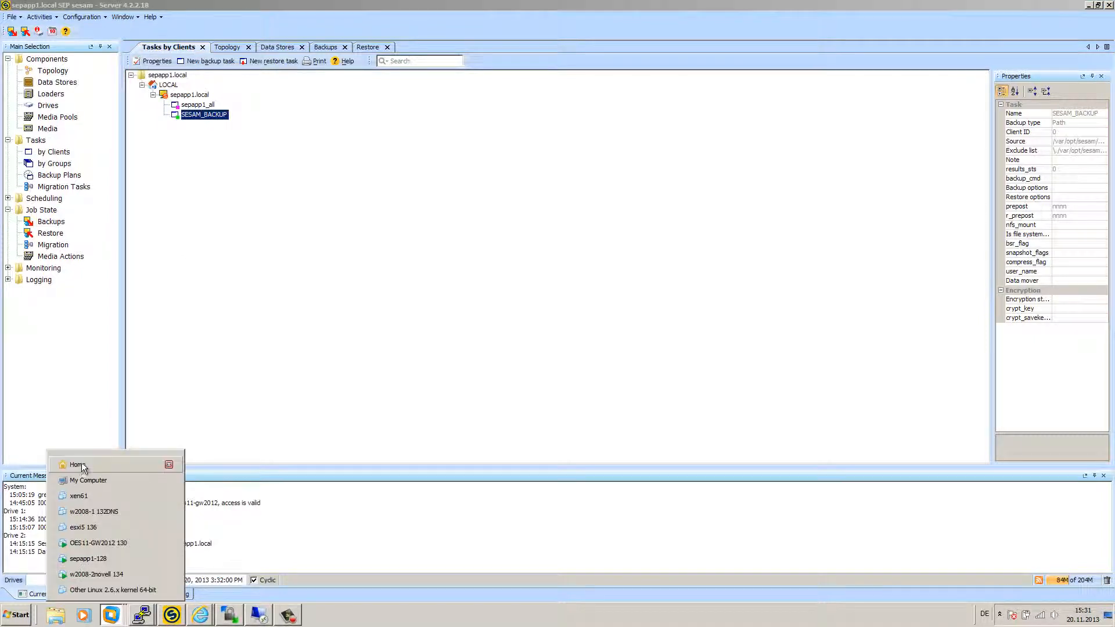
left_click(77, 465)
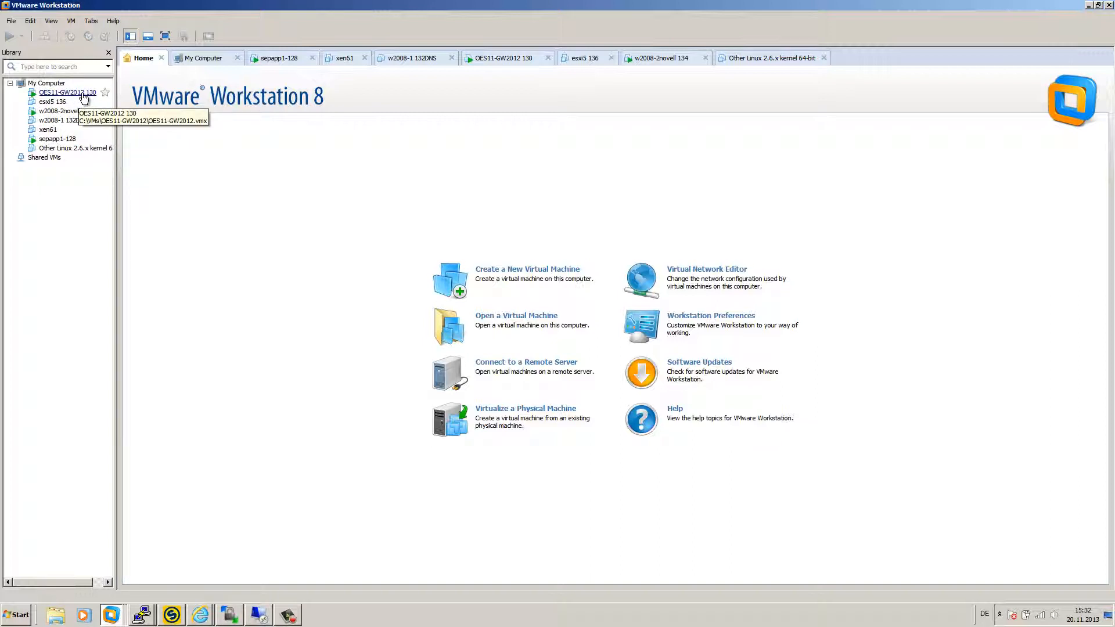
Step: Switch to the oes11-gw2012.local PuTTY session, run "rpm -qa | grep sesam" and highlight the sesam-novell-client package line
right_click(111, 614)
left_click(141, 614)
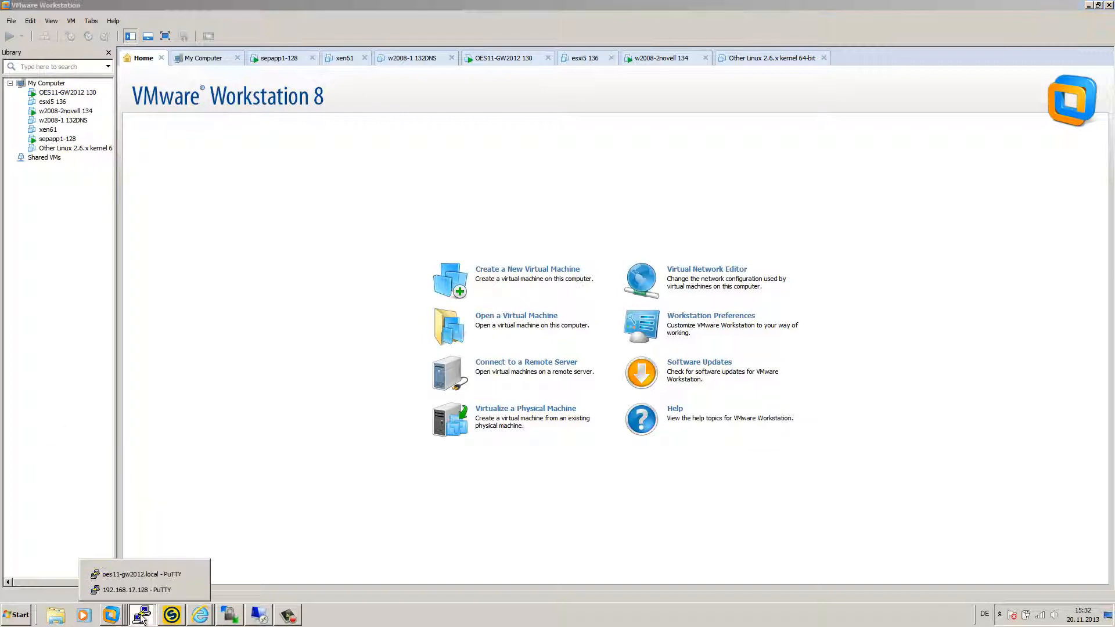
left_click(142, 575)
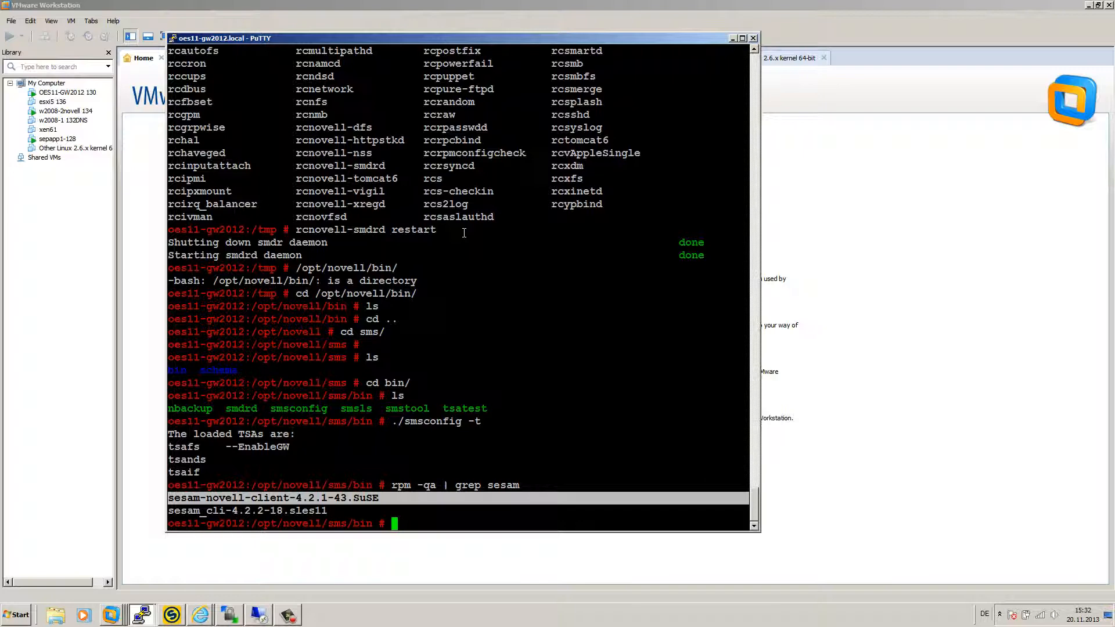
key("Up")
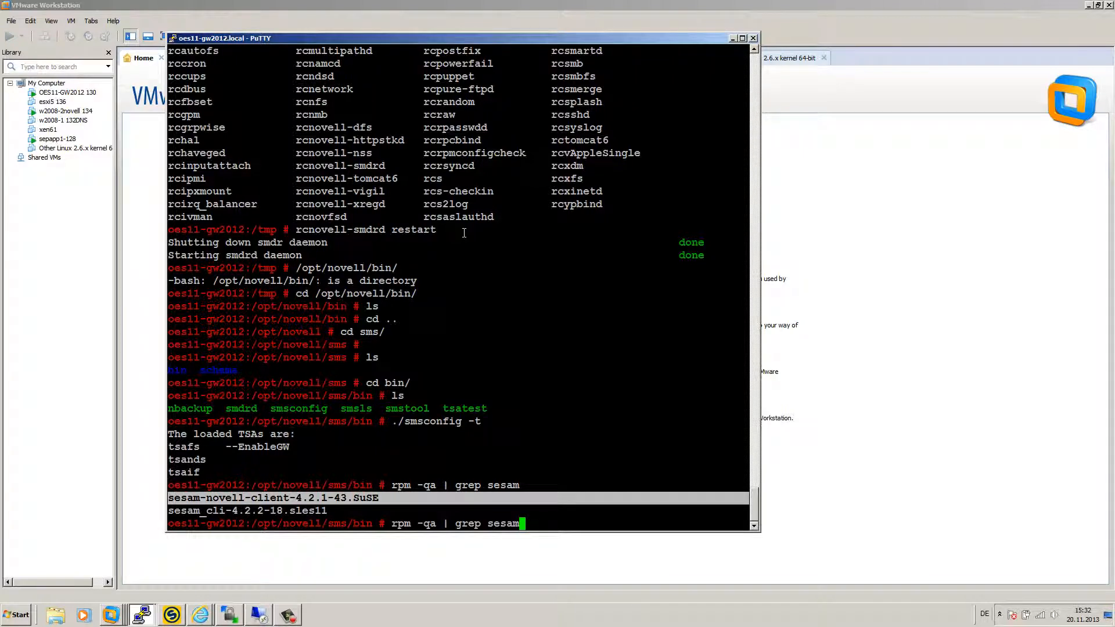
key("Return")
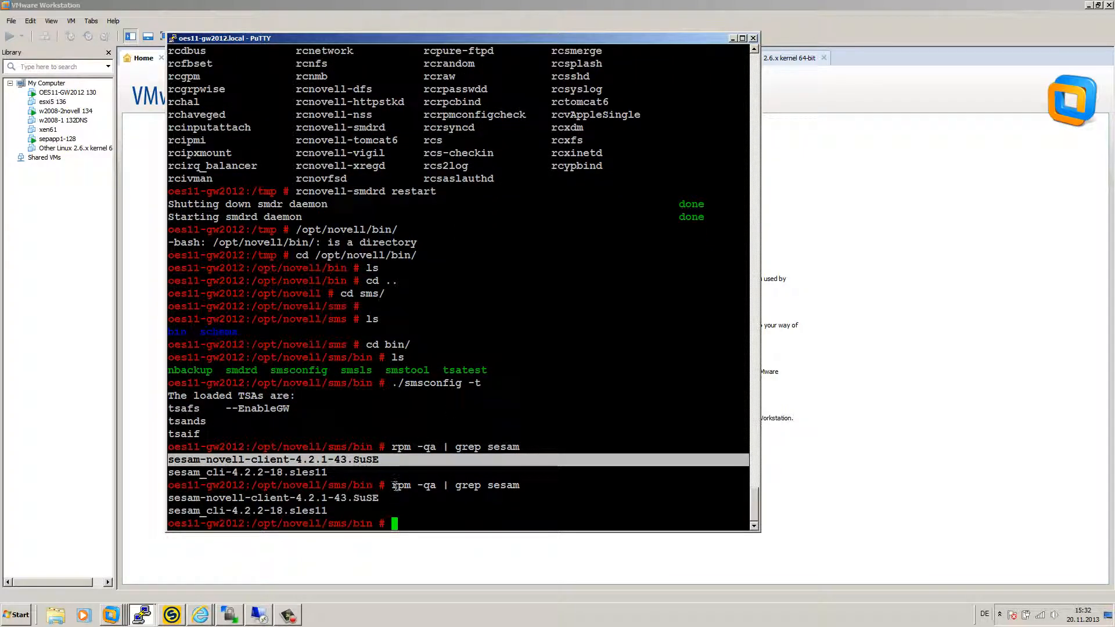
left_click_drag(392, 486, 557, 490)
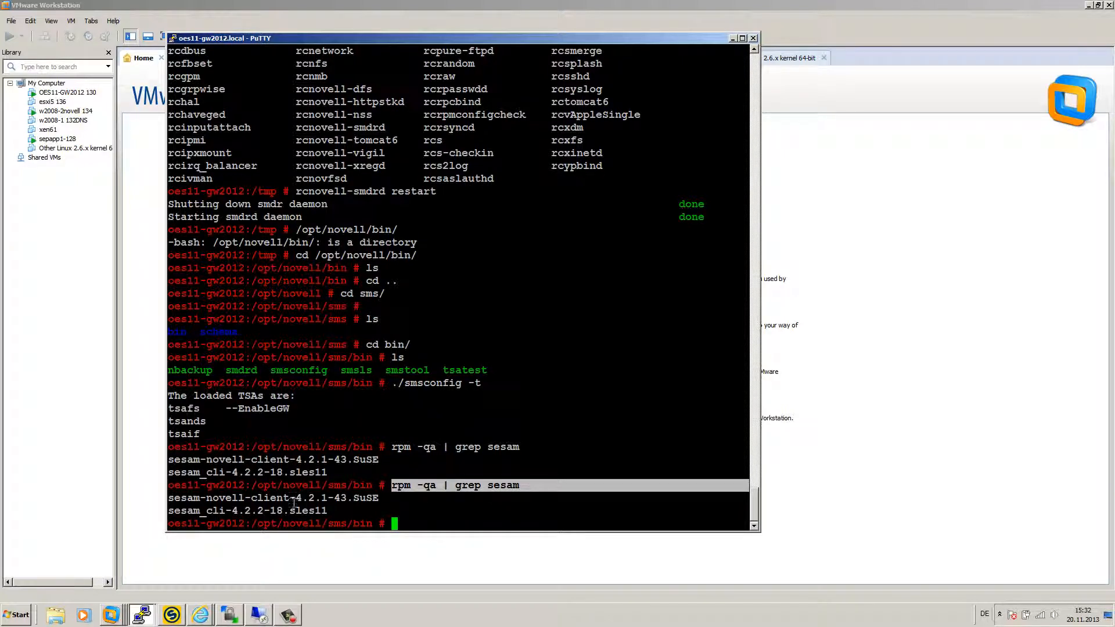
left_click_drag(331, 509, 381, 500)
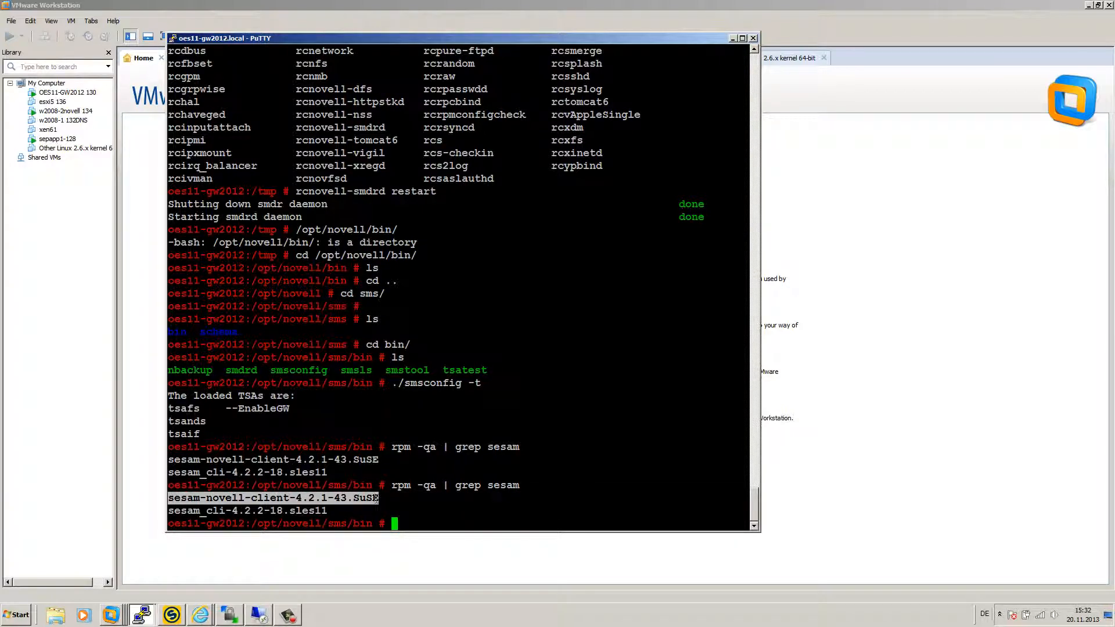
left_click(378, 498)
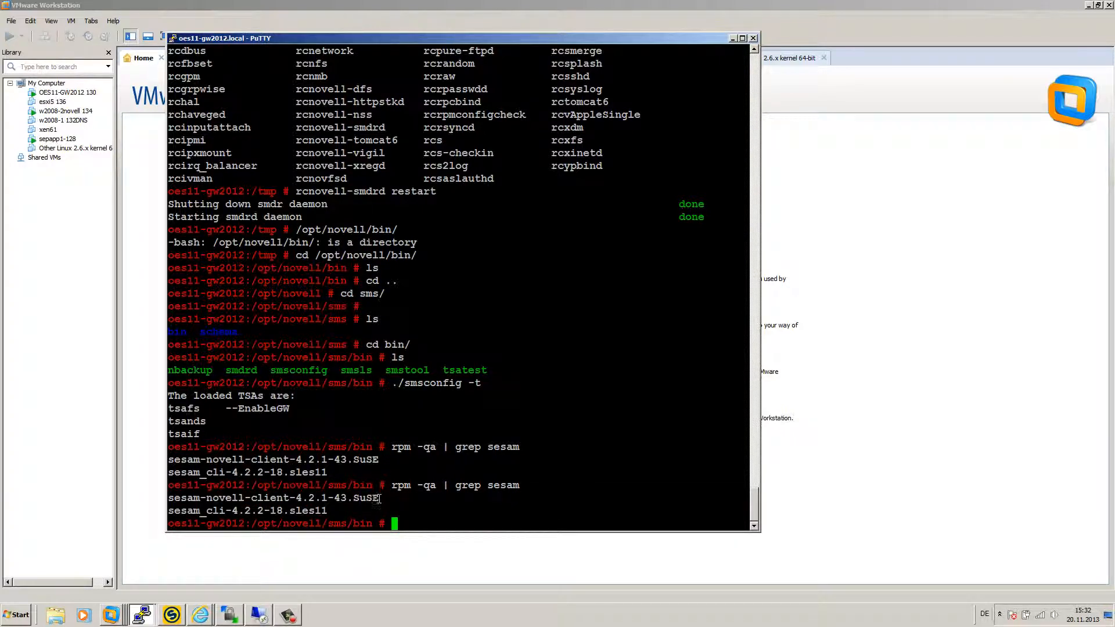
left_click_drag(378, 498, 168, 500)
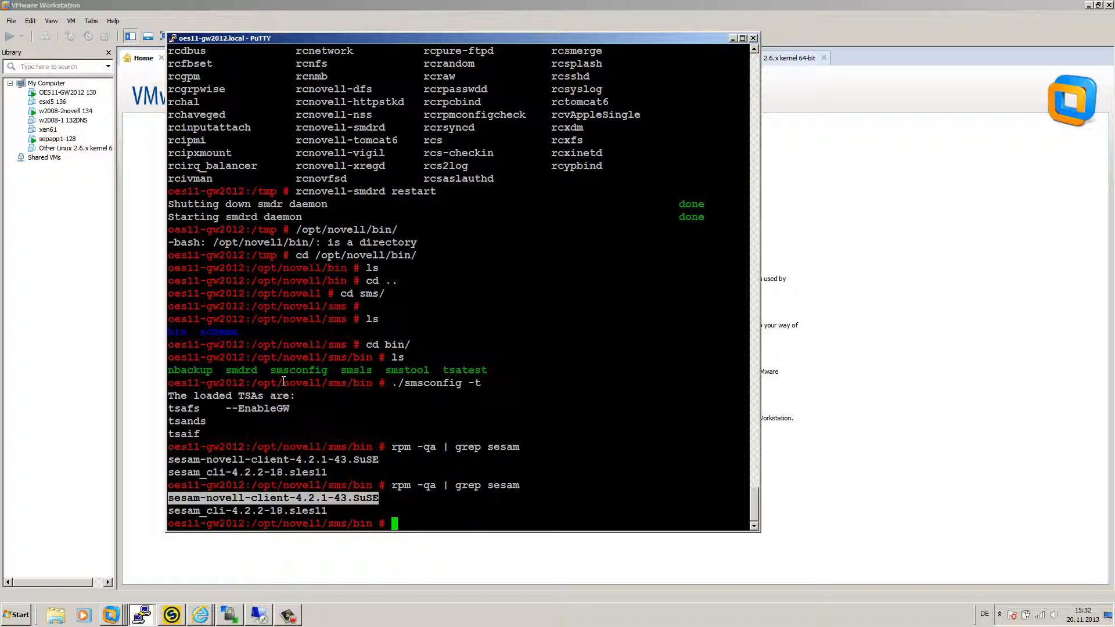
Step: Switch to the 192.168.17.128 PuTTY session, run "rpm -qa | grep sesam" and highlight the sesam-novell-client package line
left_click(149, 617)
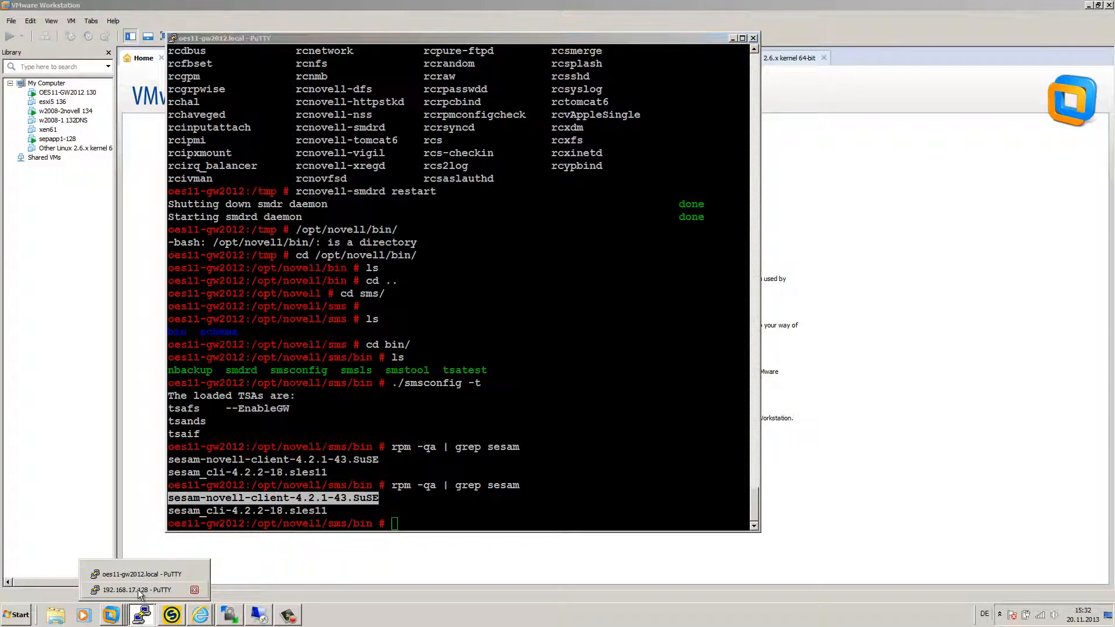
left_click(141, 590)
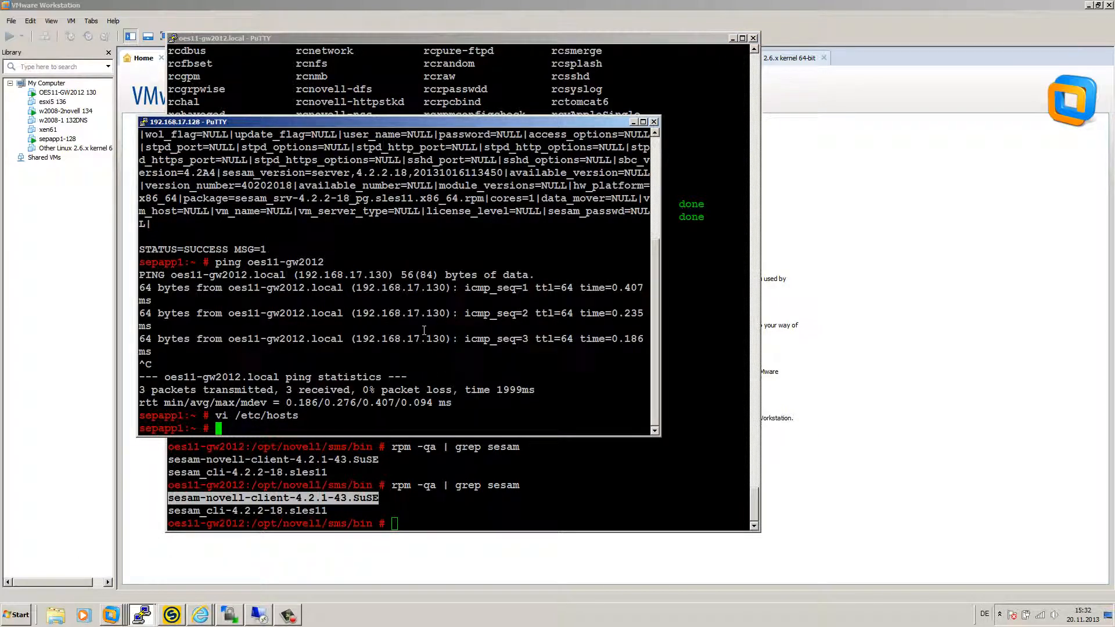
type("rpm -qa | grep sesam")
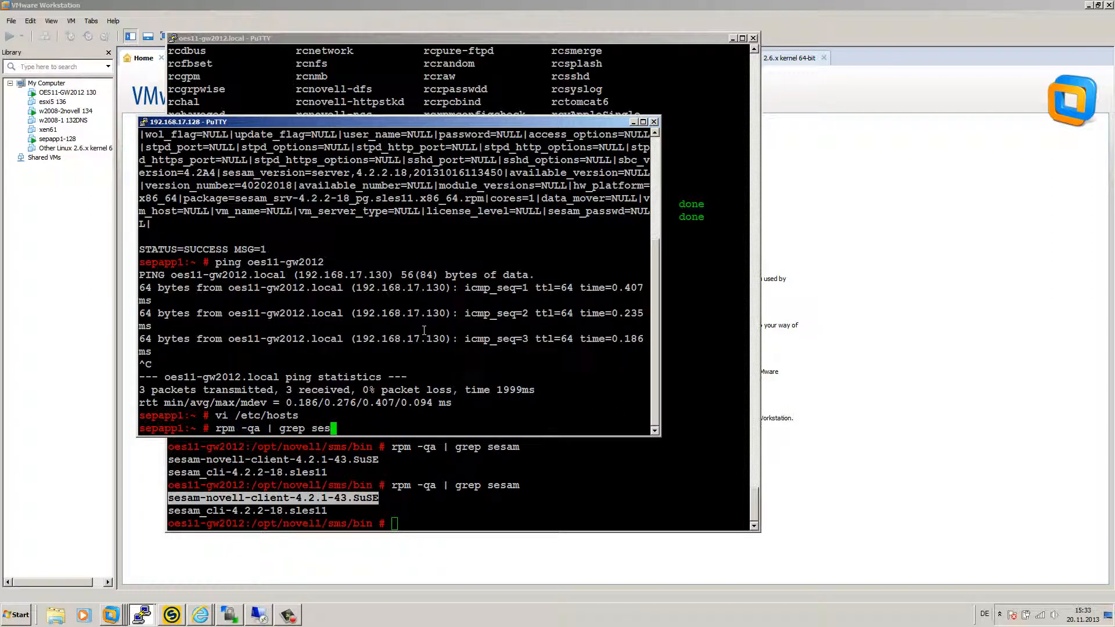
key("Return")
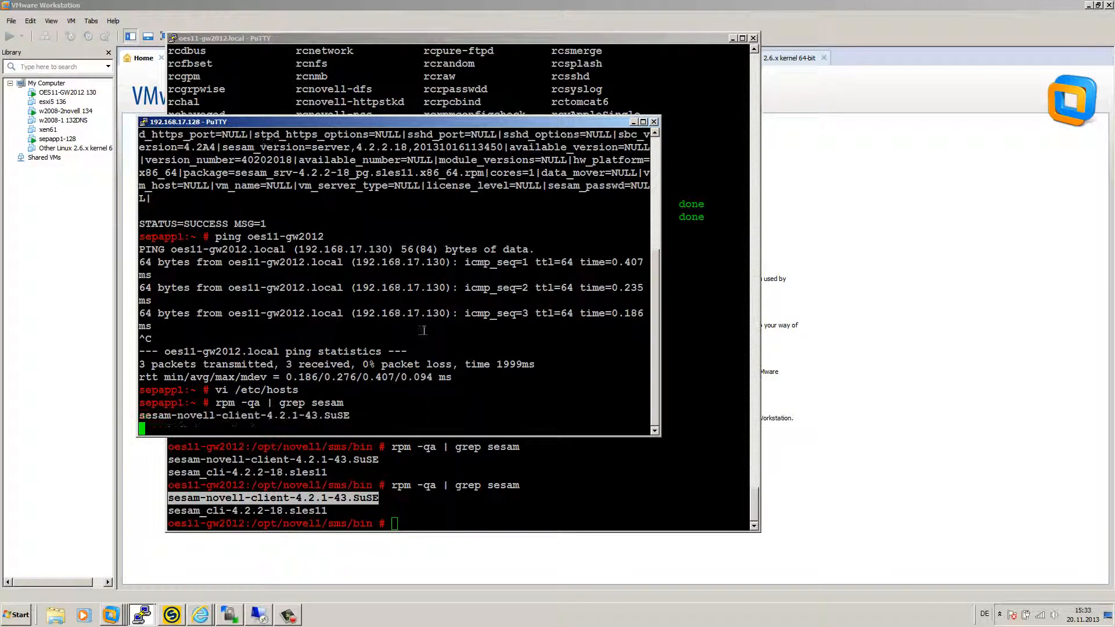
left_click_drag(321, 417, 361, 403)
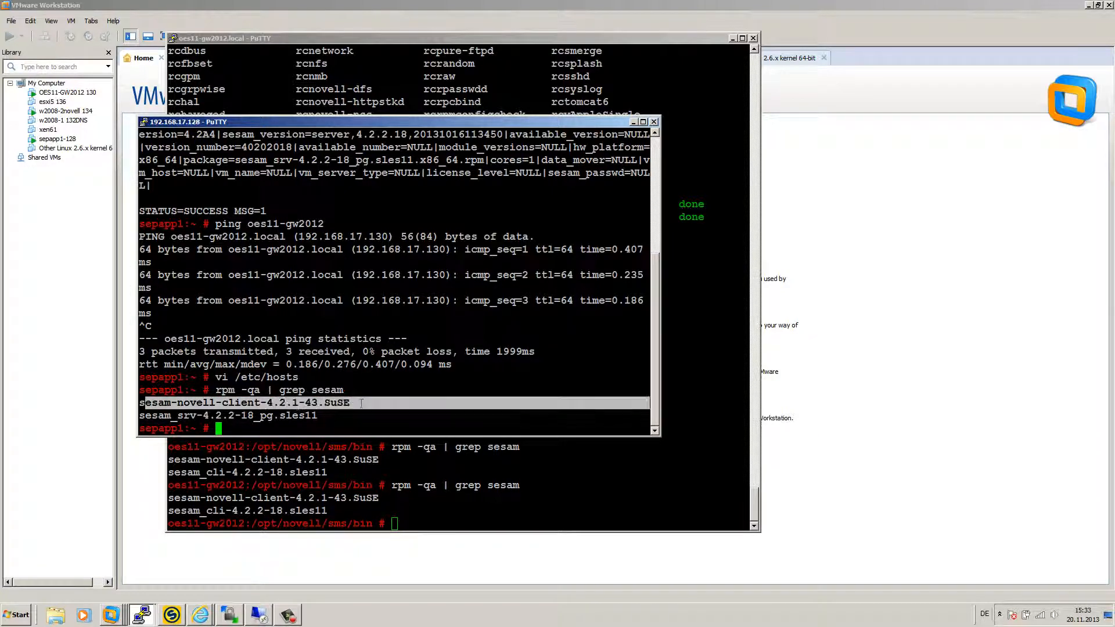
left_click(329, 388)
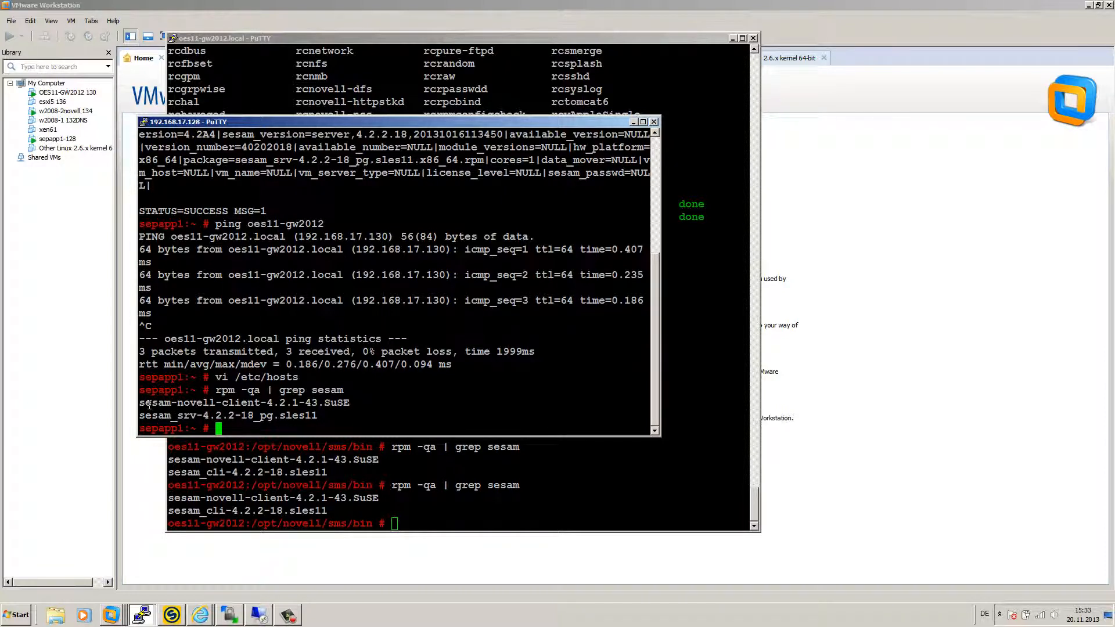
left_click_drag(139, 402, 350, 403)
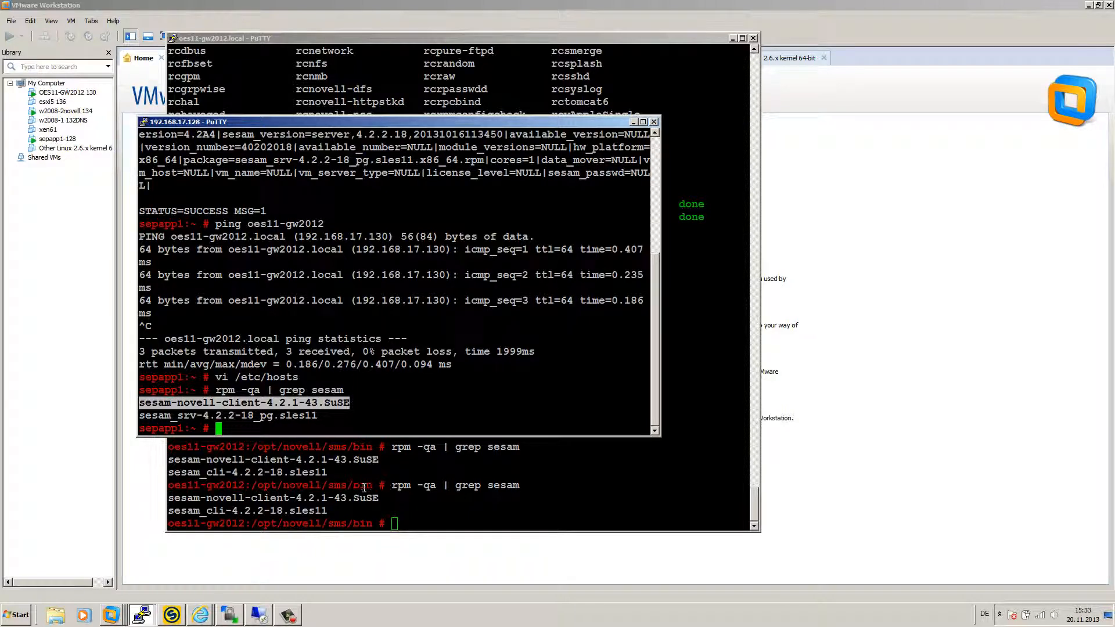
Step: Return to the oes11-gw2012.local session and open /etc/opt/novell/sms/smdrd.conf in vi
left_click(393, 503)
left_click_drag(380, 498, 162, 499)
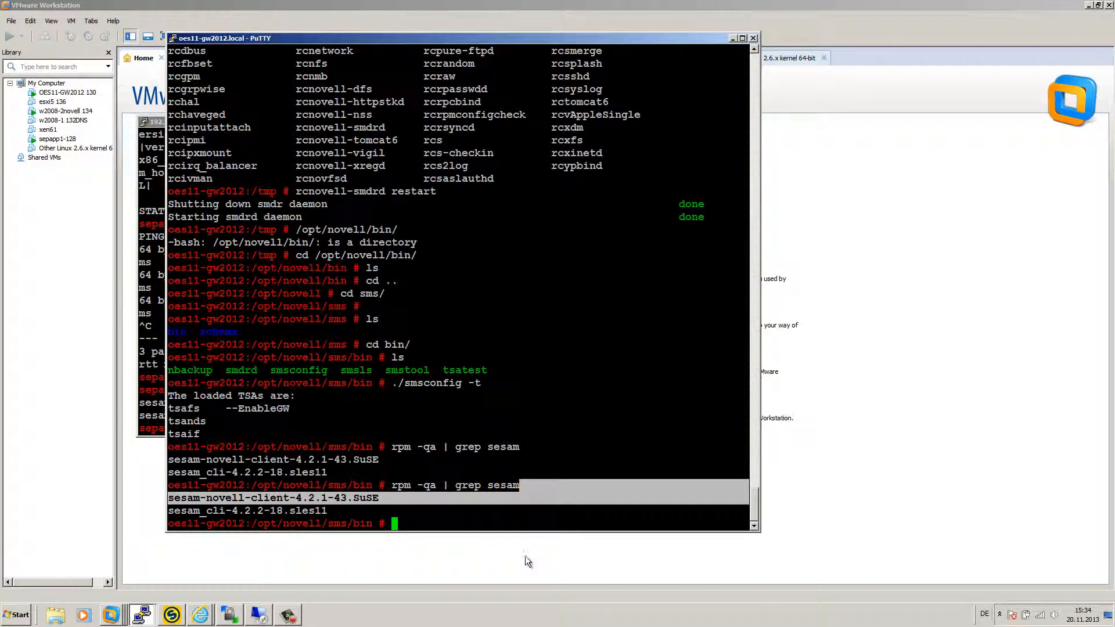
left_click(437, 512)
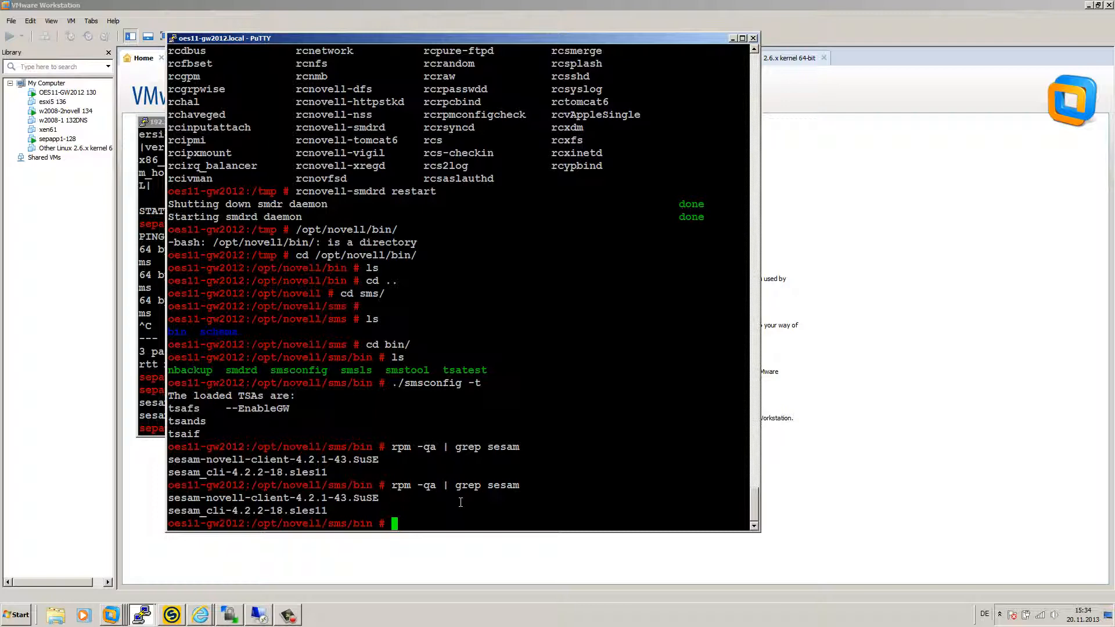
type("vi /etc/op")
key("Tab")
type("n")
key("Tab")
type("s")
key("Tab")
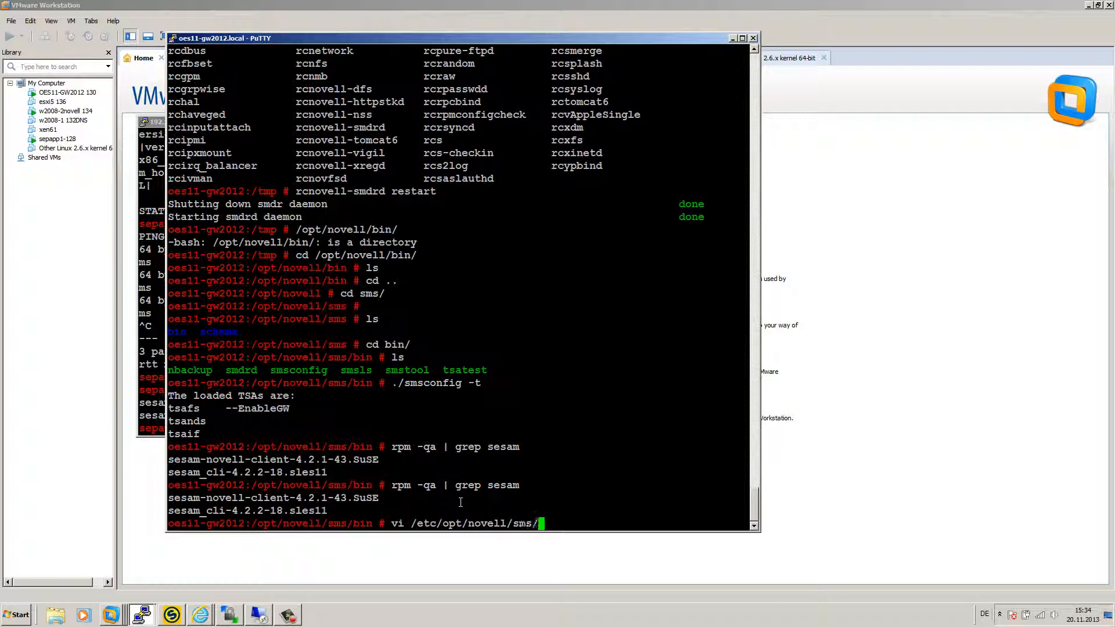
type("s")
key("Tab")
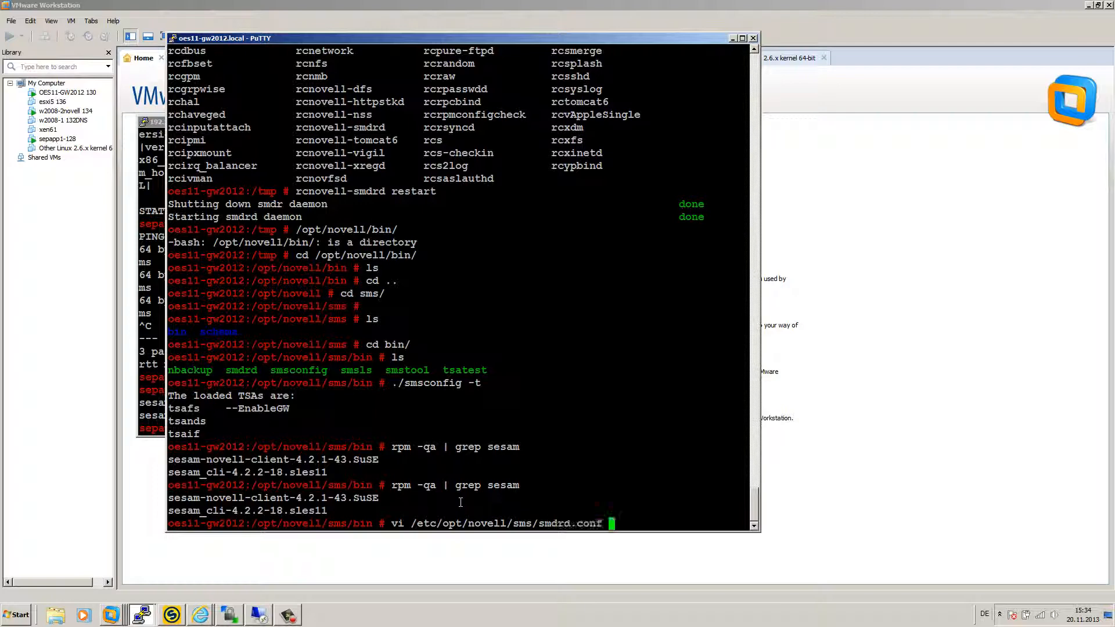
key("Return")
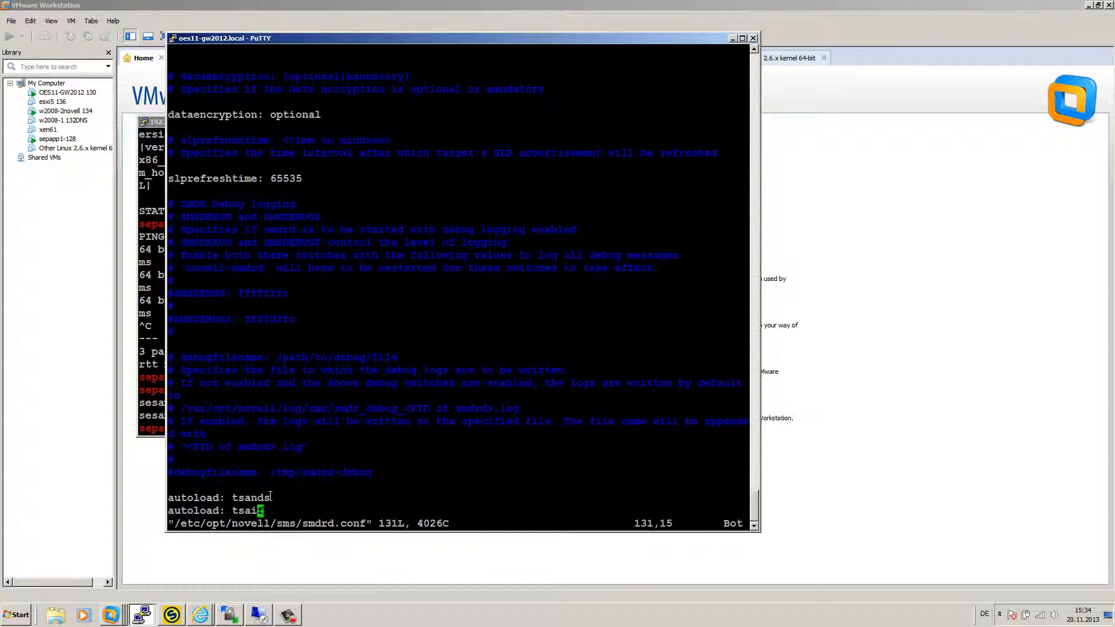
Step: Check the "autoload: tsands" line at the end of smdrd.conf, and write and quit the file
left_click_drag(270, 497, 168, 498)
left_click(169, 498)
type(":wq")
key("Return")
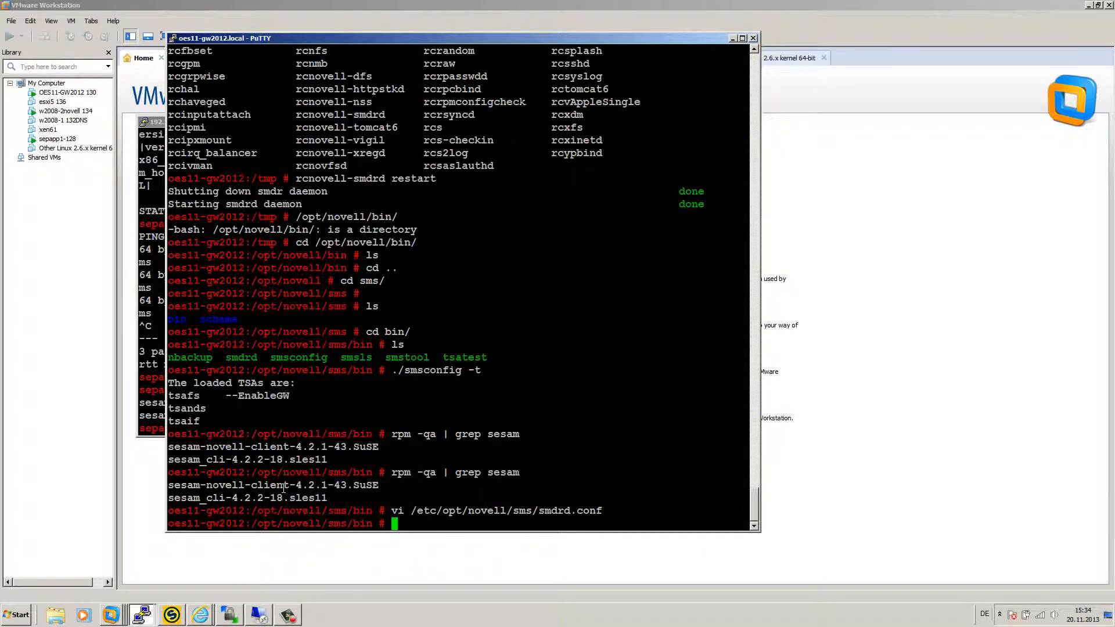
Step: Restart the SMDR daemon with the earlier command "rcnovell-smdrd restart"
key("Up")
key("Up")
key("Up")
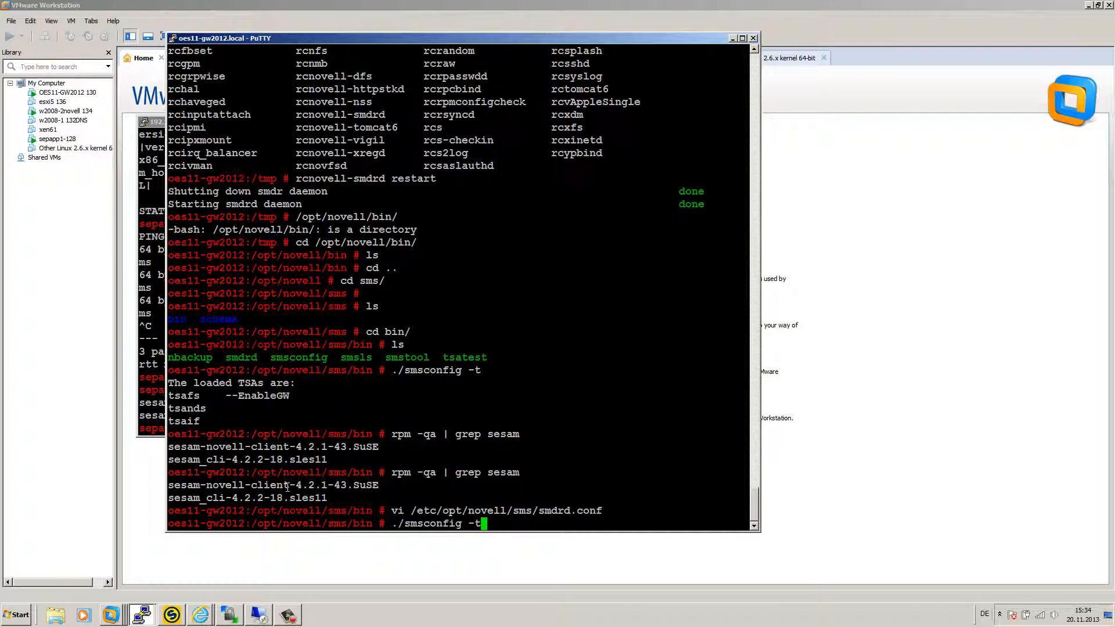
key("Up")
key("Up")
key("Up")
key("Up")
key("Up")
key("Up")
key("Up")
key("Up")
key("Up")
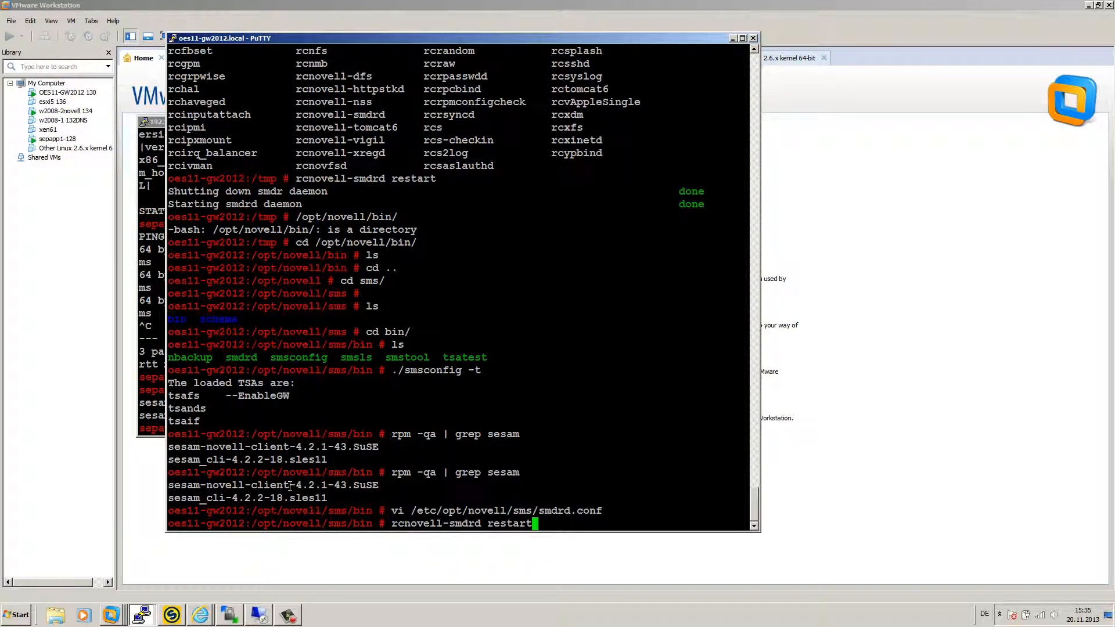
key("Return")
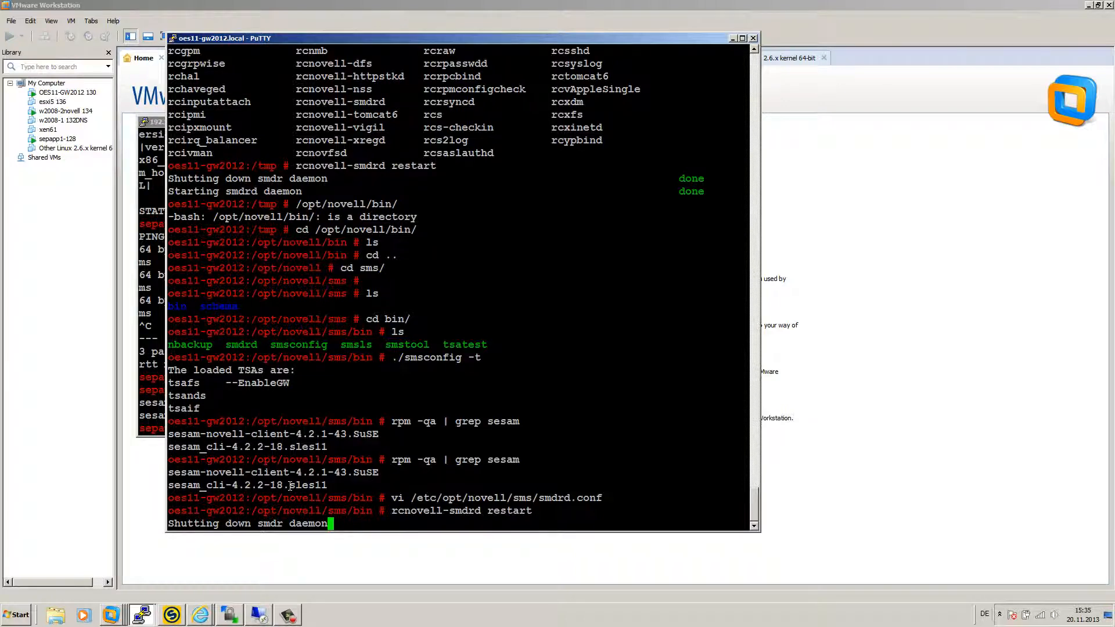
Step: List the loaded TSAs with "./smsconfig -t" and highlight the tsands entry
key("Up")
key("Up")
key("Up")
key("Up")
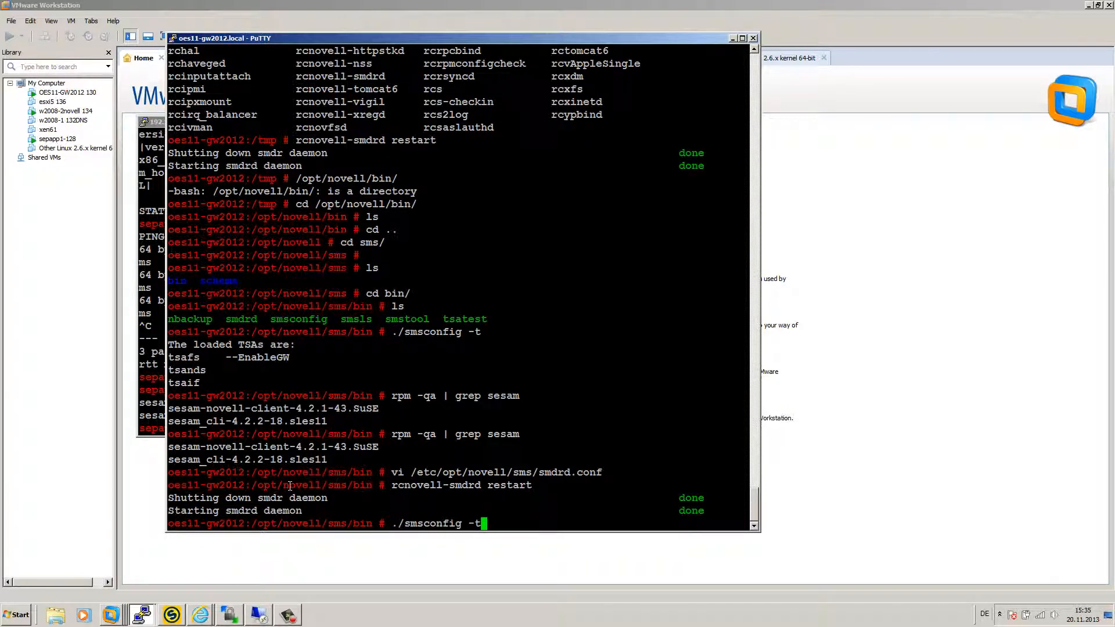
key("Return")
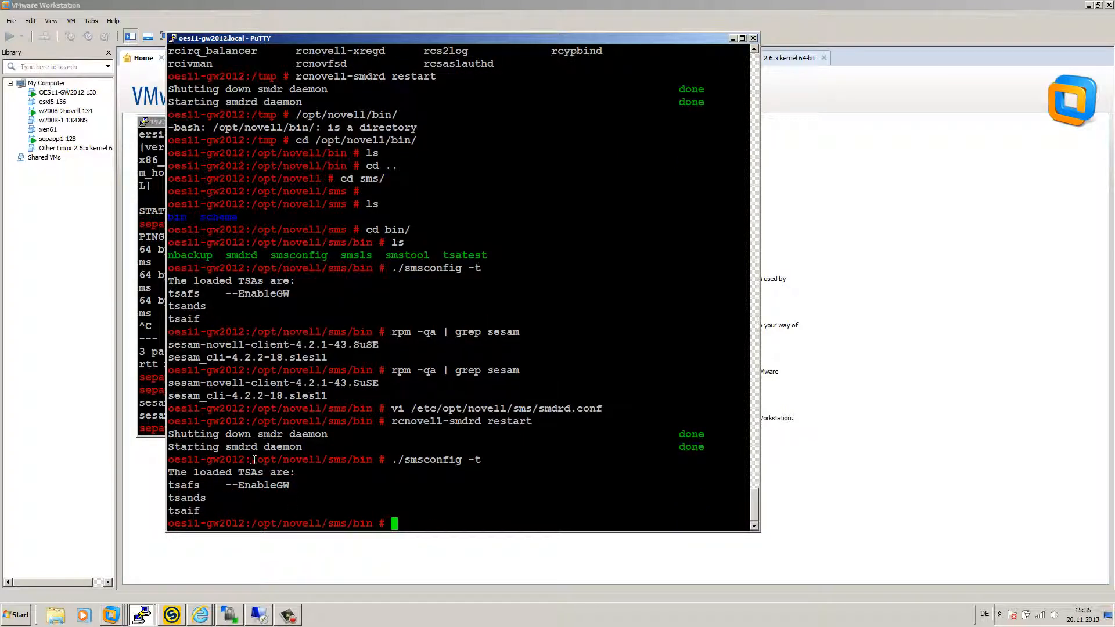
left_click_drag(252, 459, 475, 459)
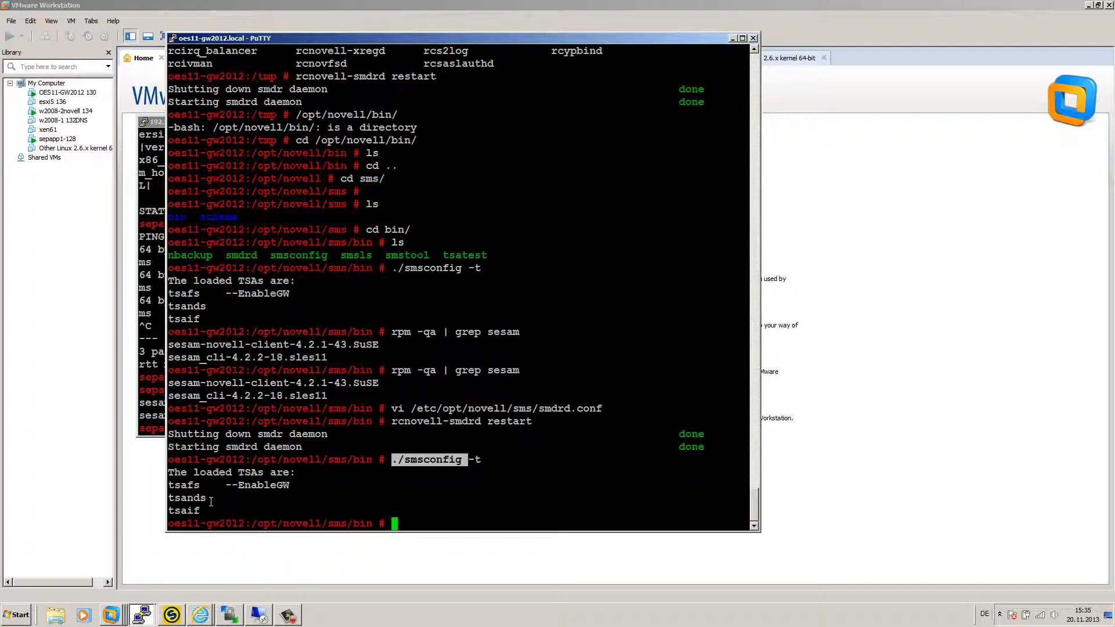
left_click_drag(210, 499, 170, 497)
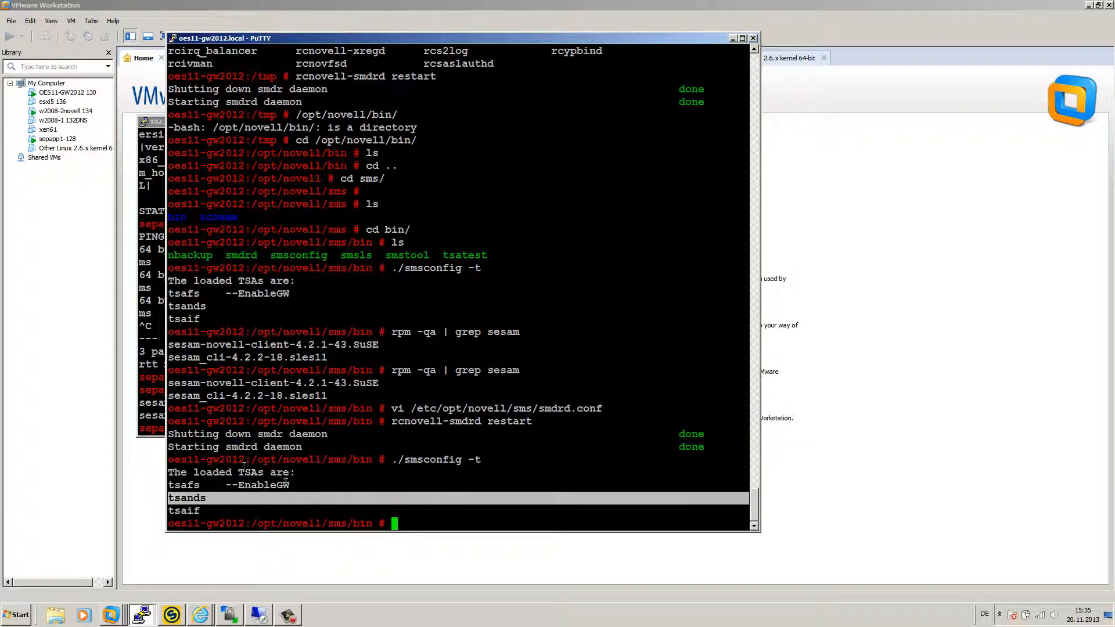
Step: Switch to SEP sesam and create a new location named Novell in the topology
left_click(172, 614)
left_click(51, 71)
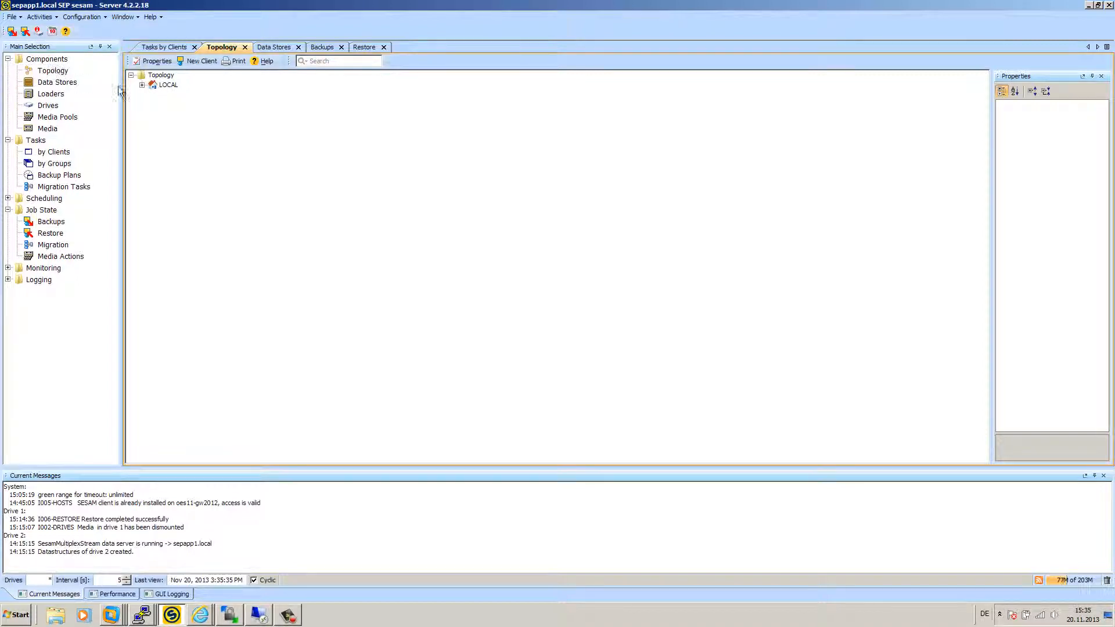
left_click(161, 75)
left_click(157, 61)
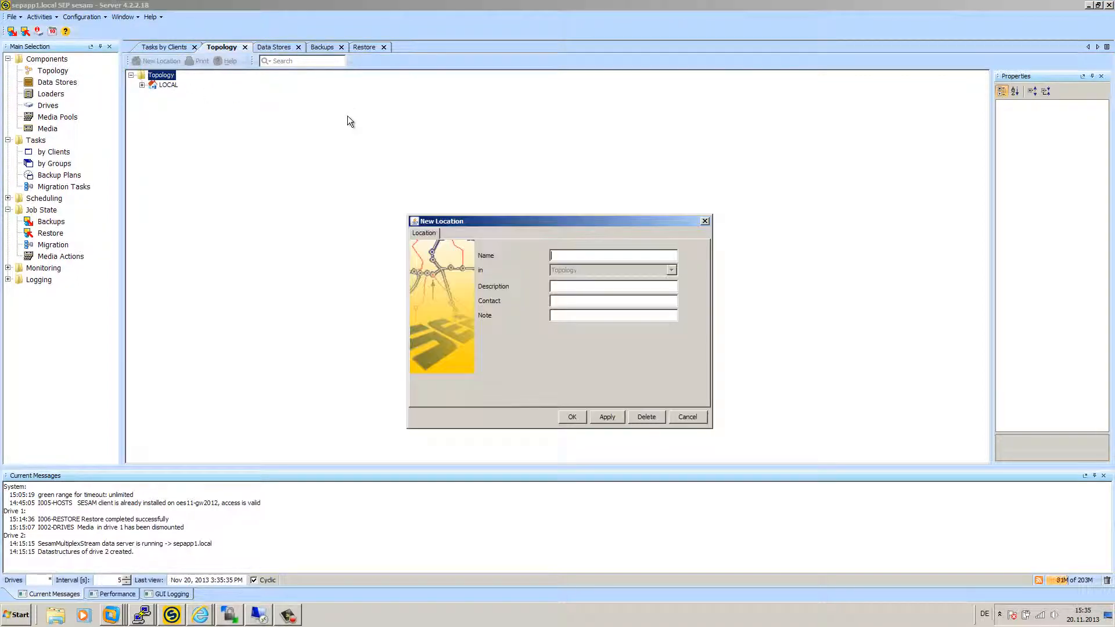
type("Novell")
left_click(575, 417)
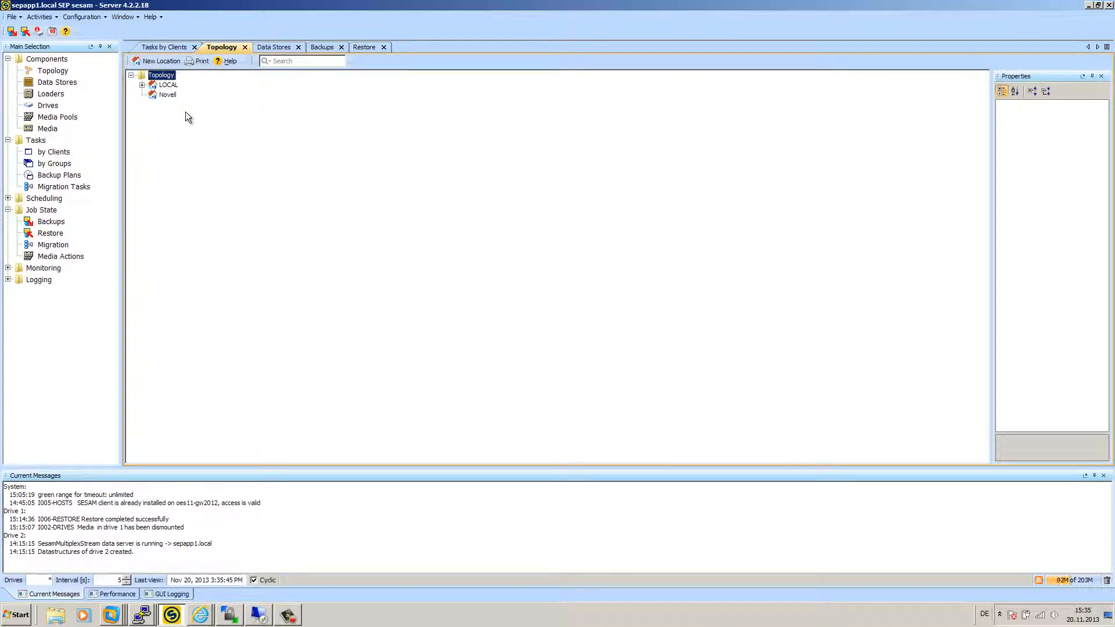
Step: Create a new client named oes11-gw2012 in the Novell location, with OES-Linux as its operating system
right_click(169, 99)
left_click(221, 131)
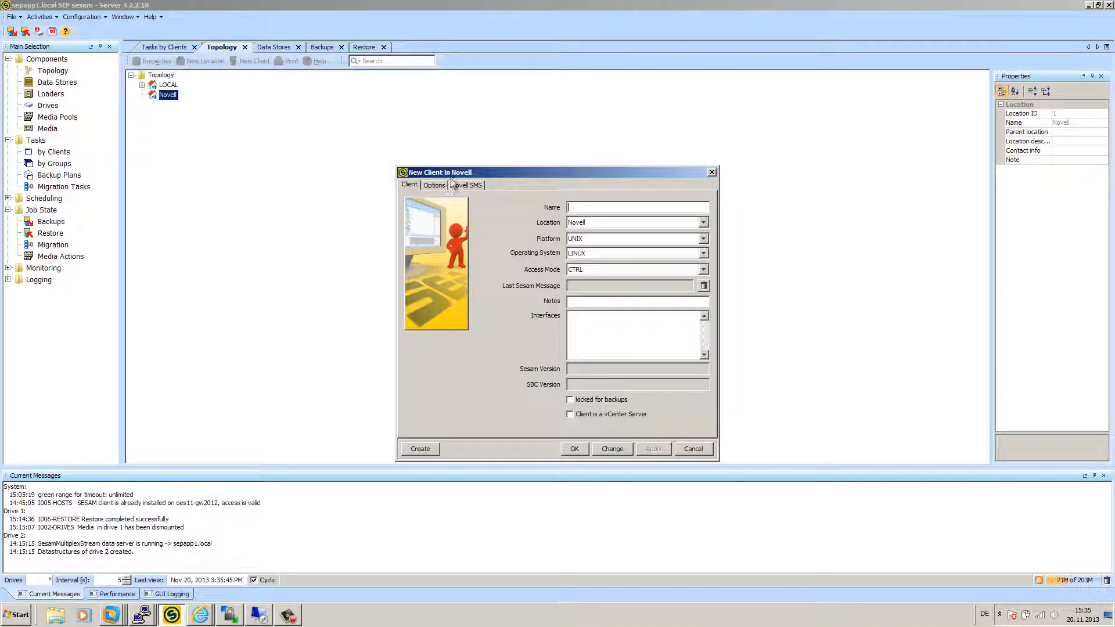
left_click(611, 209)
type("oes")
type("11-gw2012")
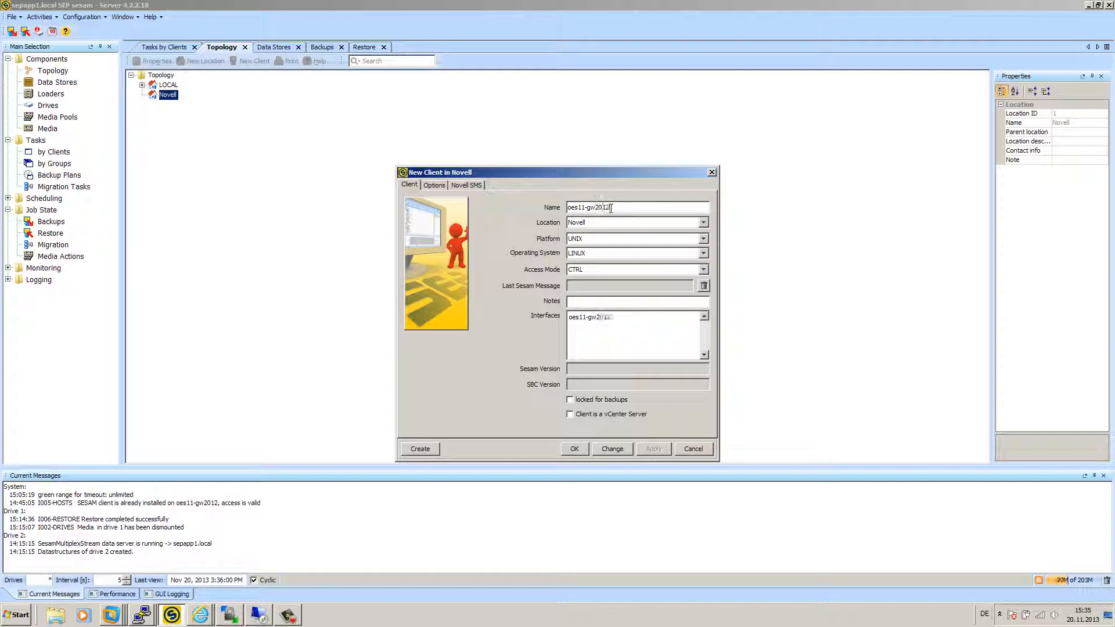
left_click(587, 257)
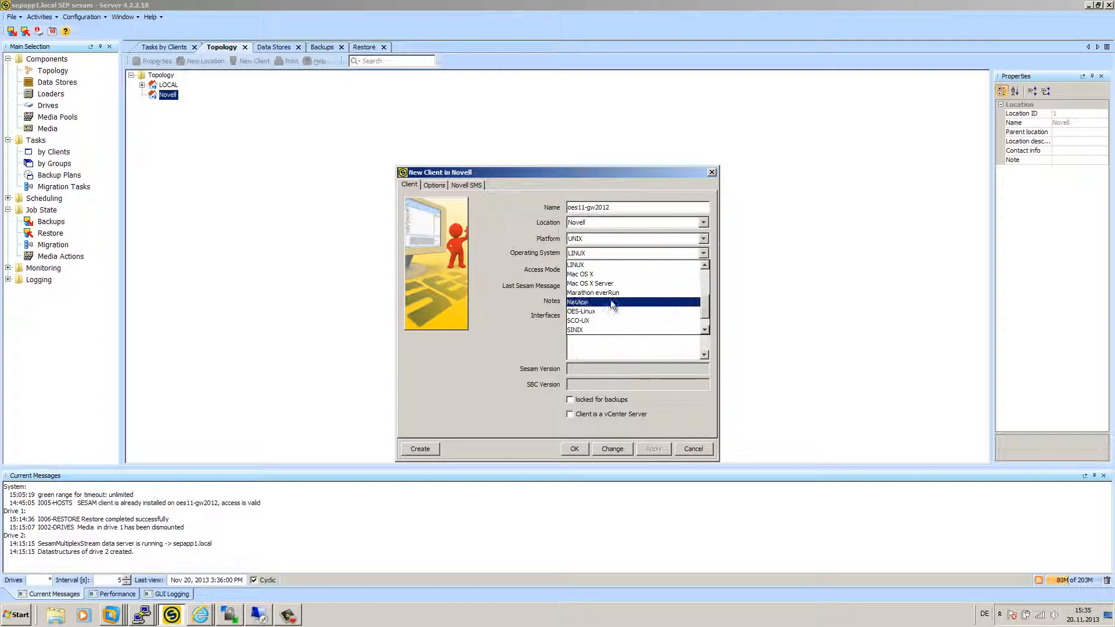
left_click(598, 311)
Step: In the client's Novell SMS settings, enter .admin.sep as the NetWare account and fill in and repeat the NetWare password
left_click(469, 185)
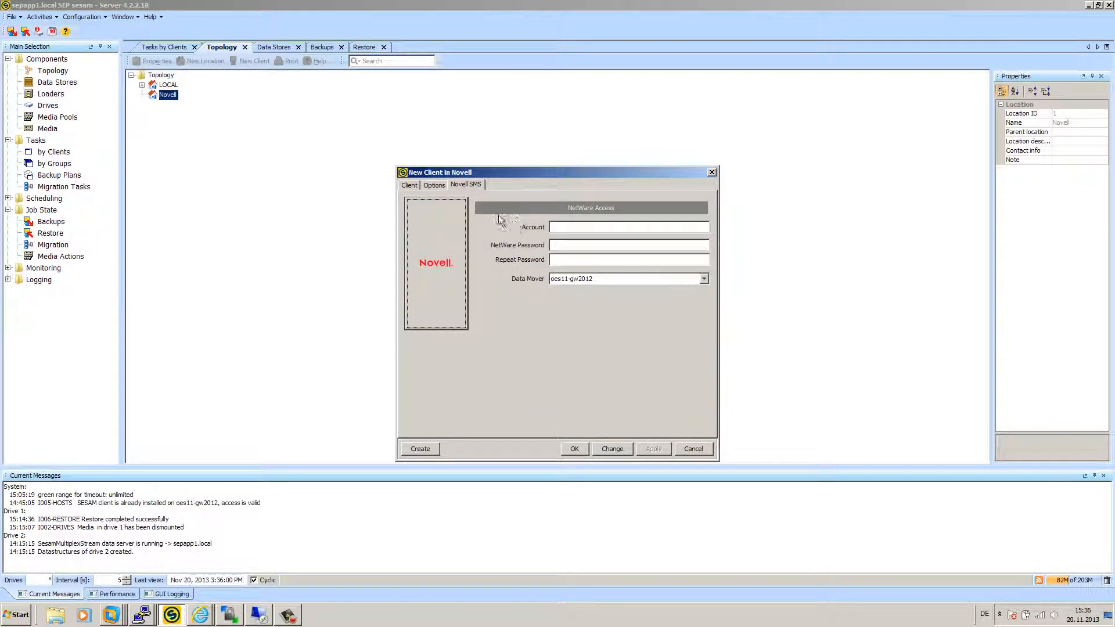
left_click(578, 226)
type(".a")
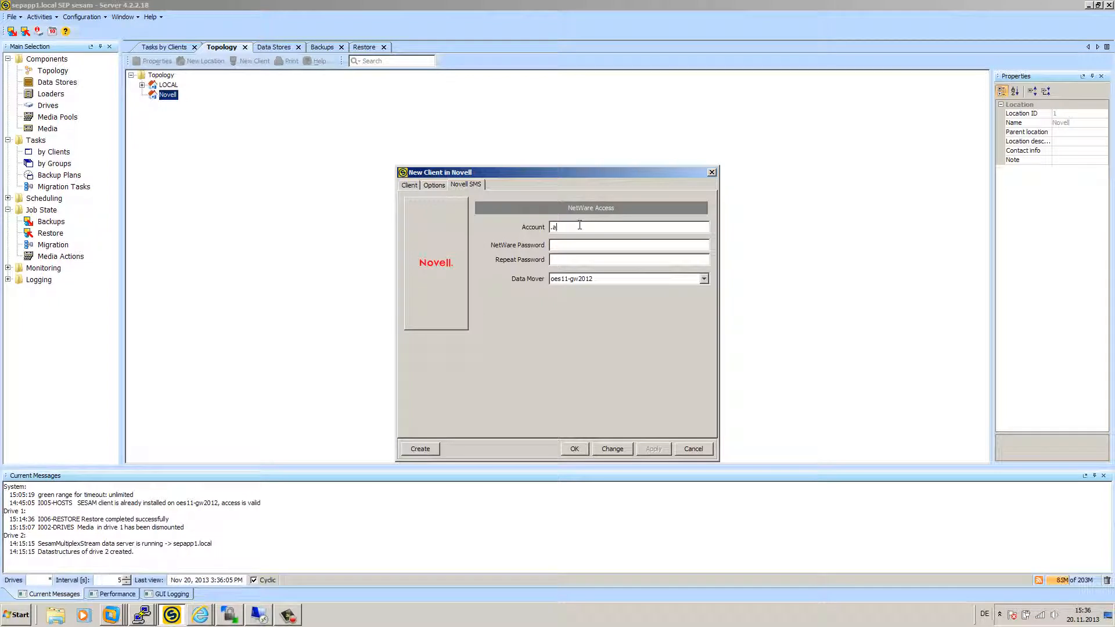
type("dmin.sep")
left_click(550, 226)
key("Delete")
left_click(591, 243)
type("***********")
Step: Choose oes11-gw2012 as the data mover and save the client, declining to create a backup job for it
left_click(603, 281)
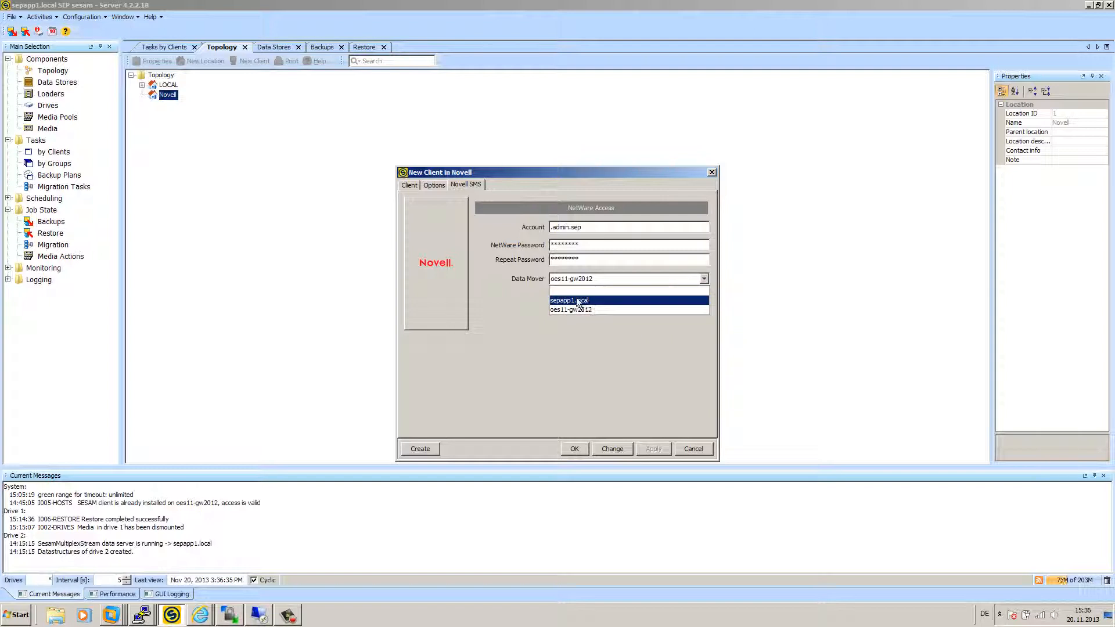
left_click(601, 314)
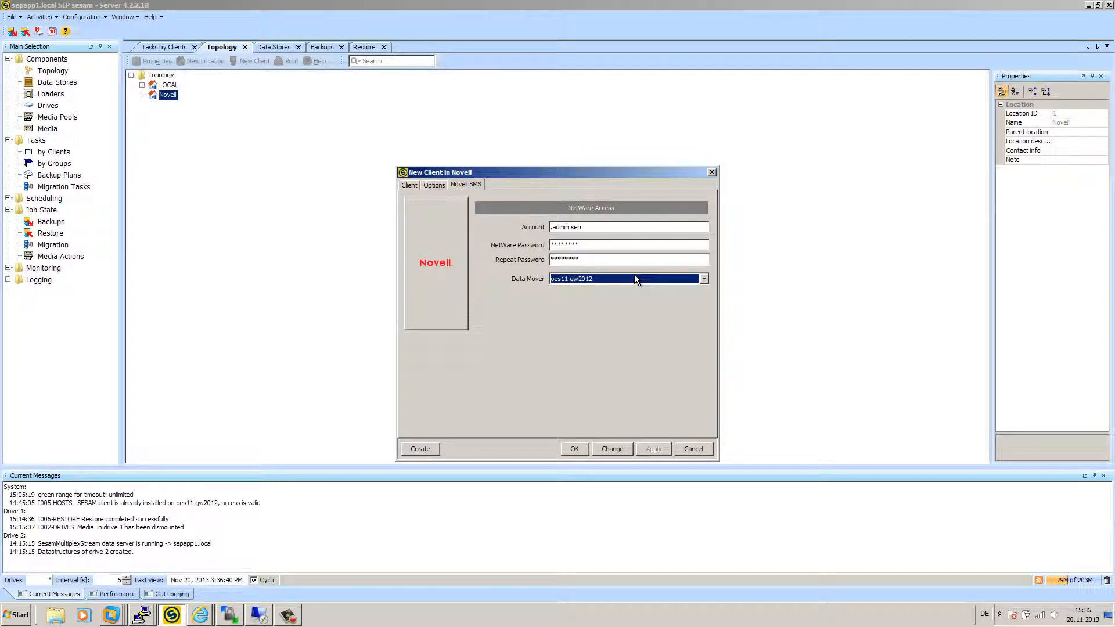
left_click(570, 448)
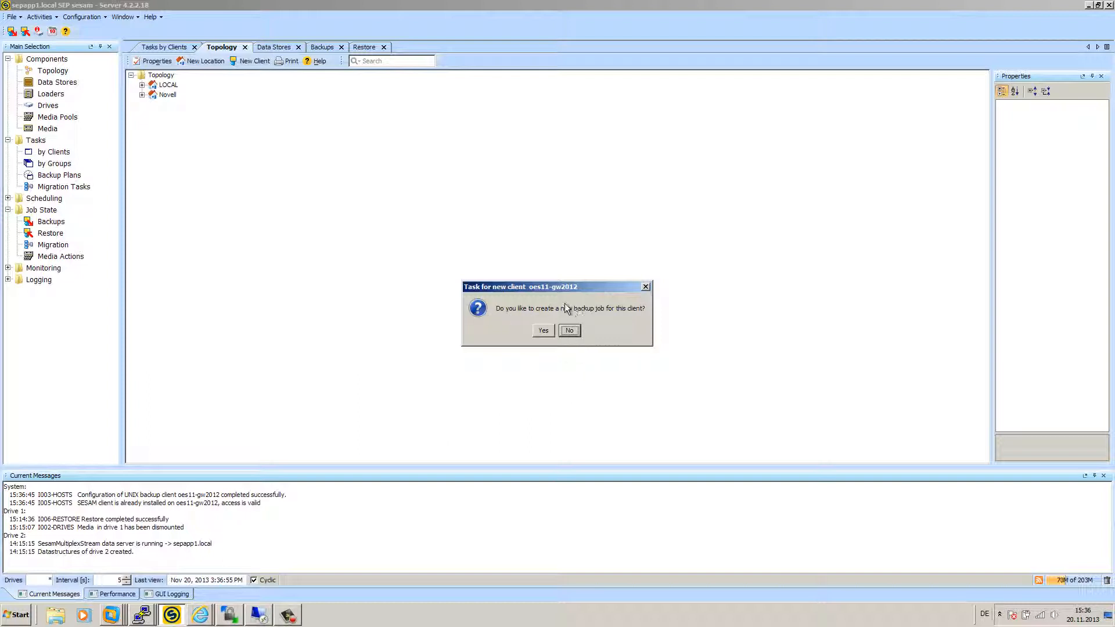
left_click(570, 331)
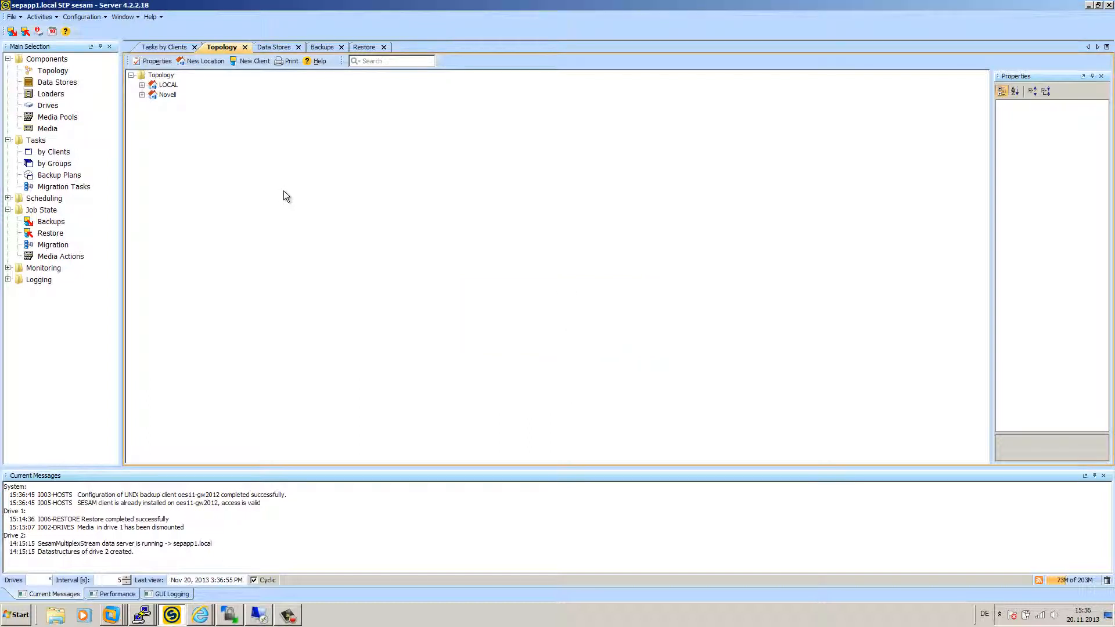
Step: Start a new backup task for oes11-gw2012 from the tasks by clients and browse the client's Novell Services for a source
left_click(51, 154)
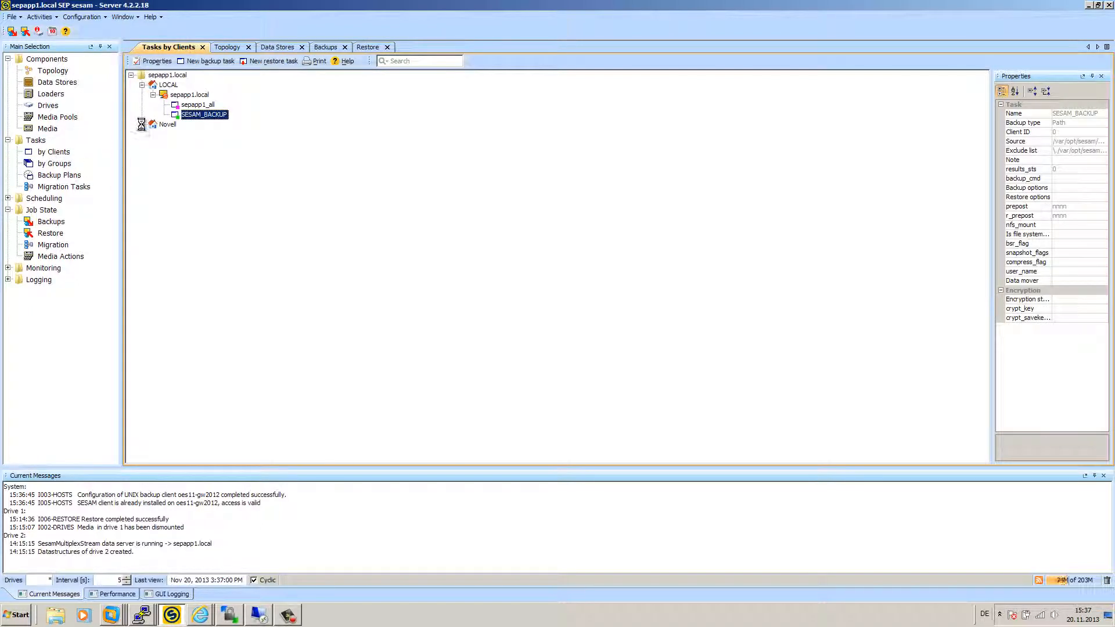
left_click(180, 135)
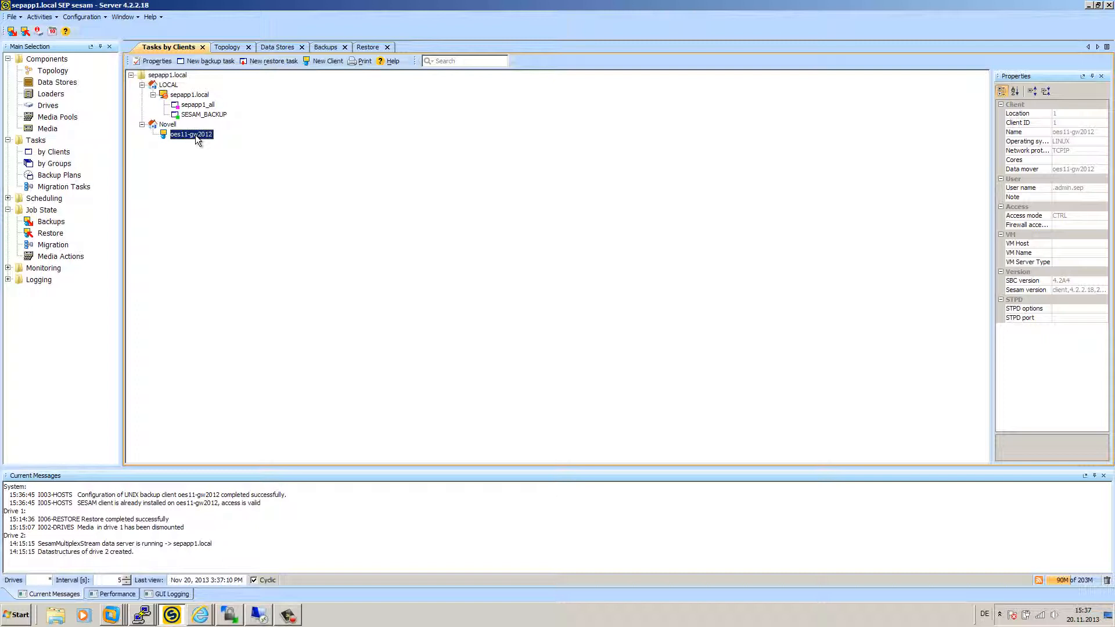
right_click(195, 134)
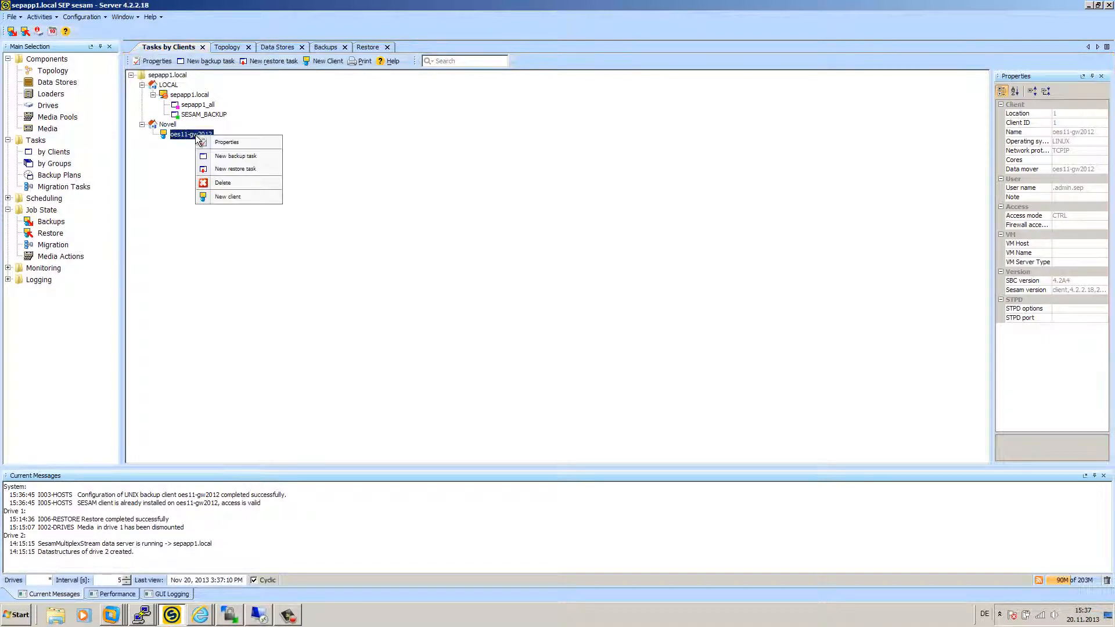
left_click(243, 157)
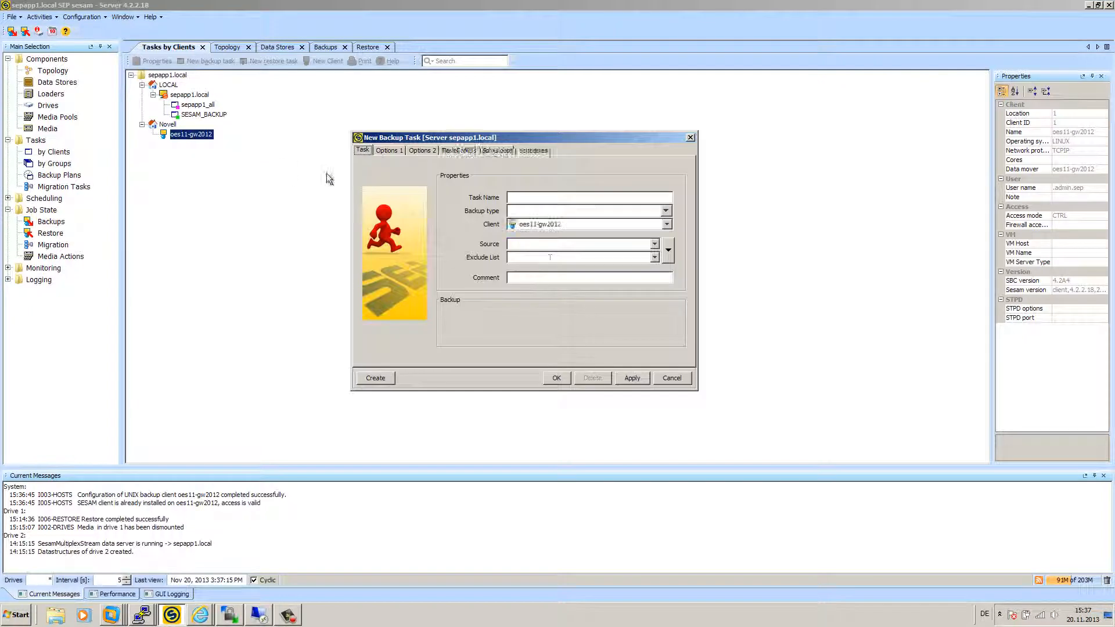
left_click(667, 251)
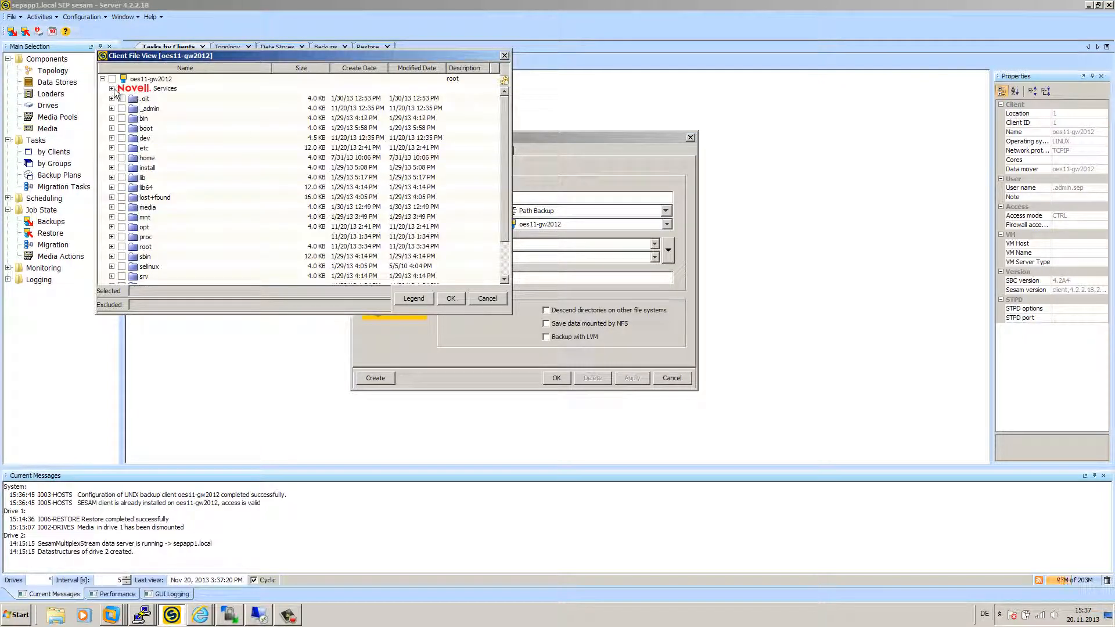
left_click(112, 88)
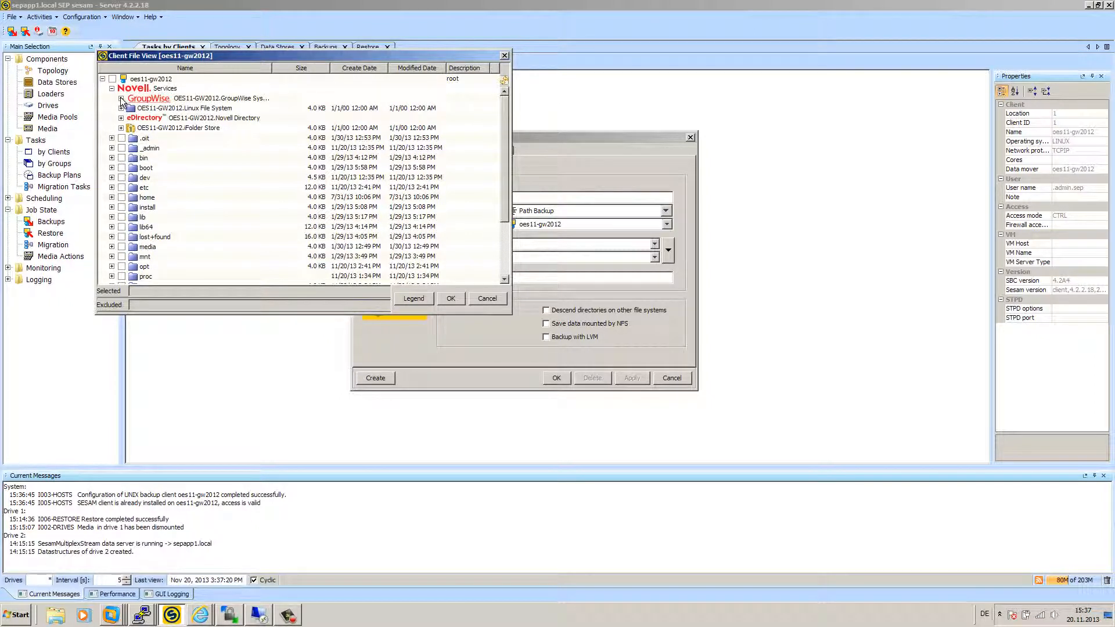
Step: Select Full Directory Backup under eDirectory as the backup source and save the task with its suggested name
left_click(122, 99)
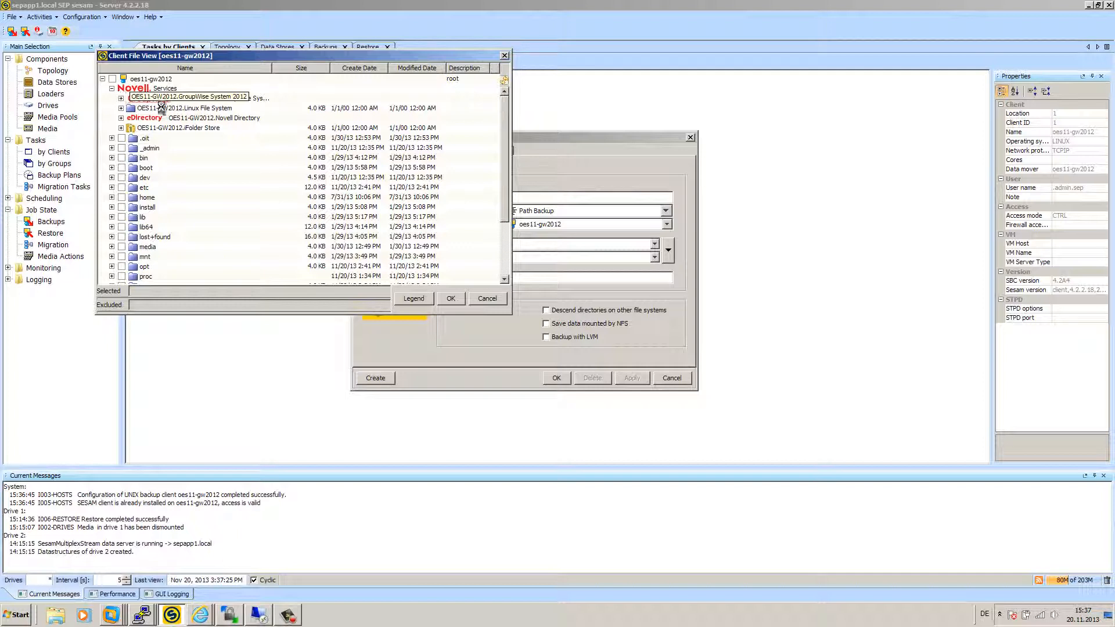
left_click(122, 99)
left_click(121, 118)
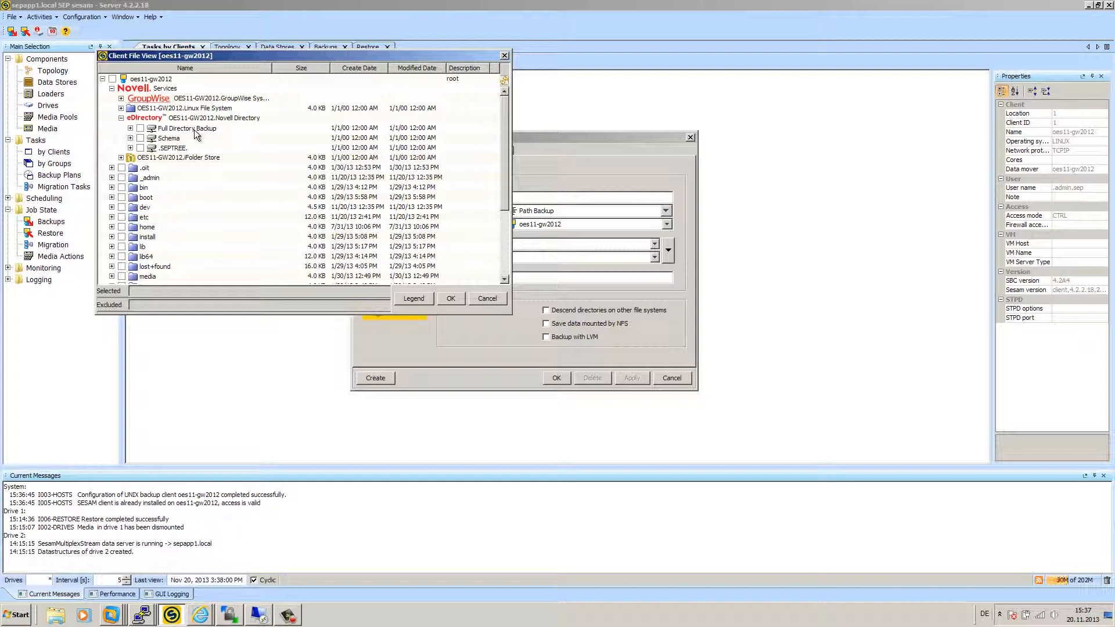
left_click(140, 128)
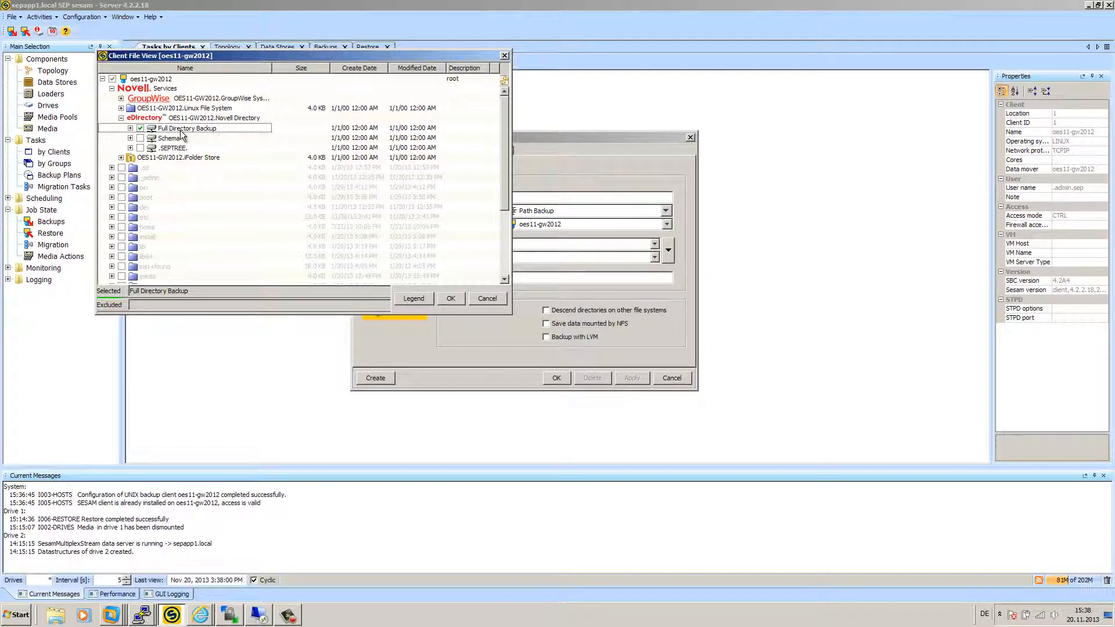
left_click(450, 298)
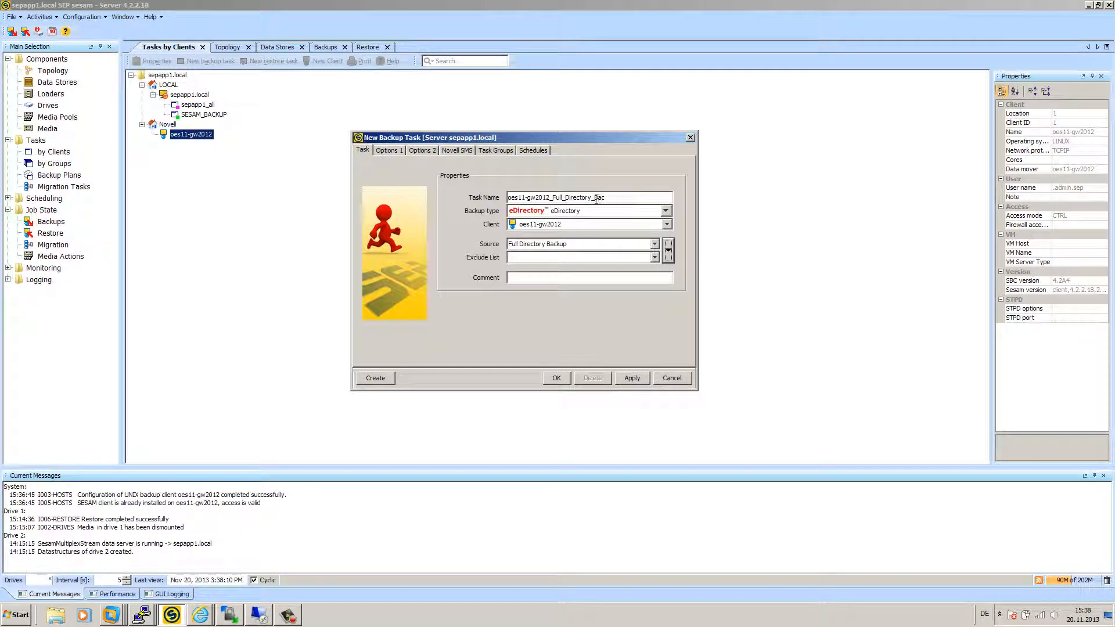
double_click(572, 197)
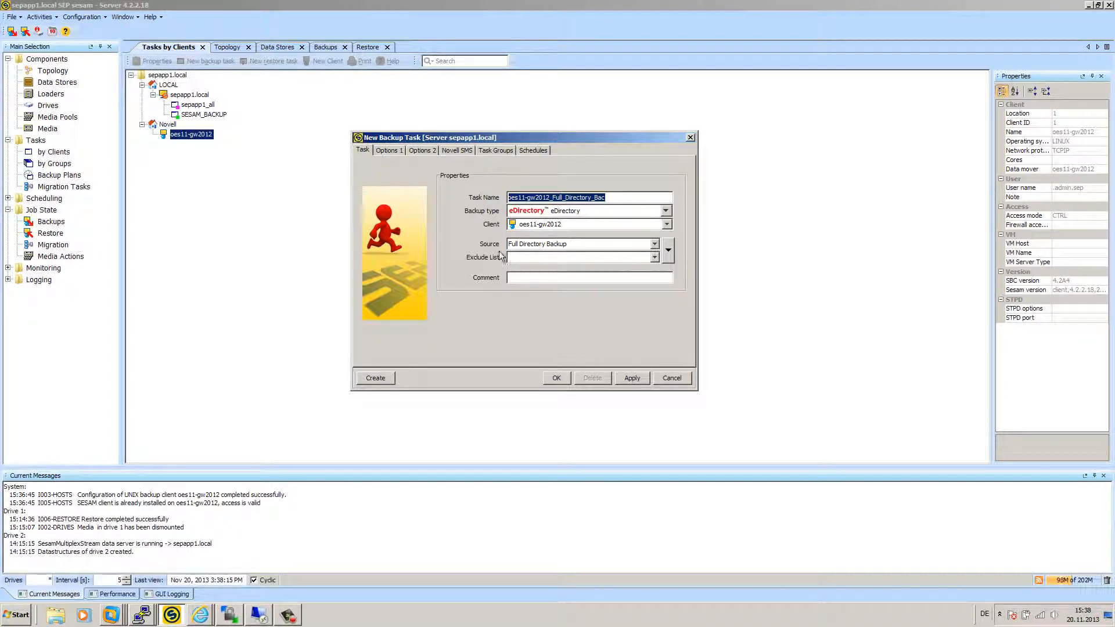
left_click(554, 377)
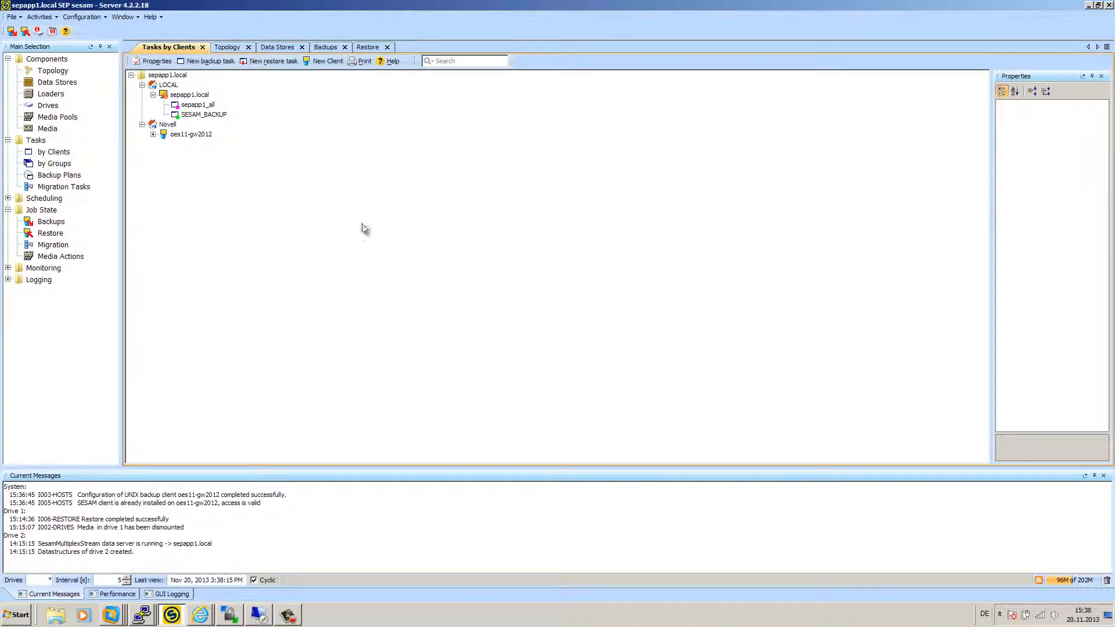
Step: Start the oes11-gw2012_Full_Directory_Bac task immediately with backup type FULL and media pool TEST-POOL
left_click(152, 134)
left_click(186, 144)
right_click(204, 146)
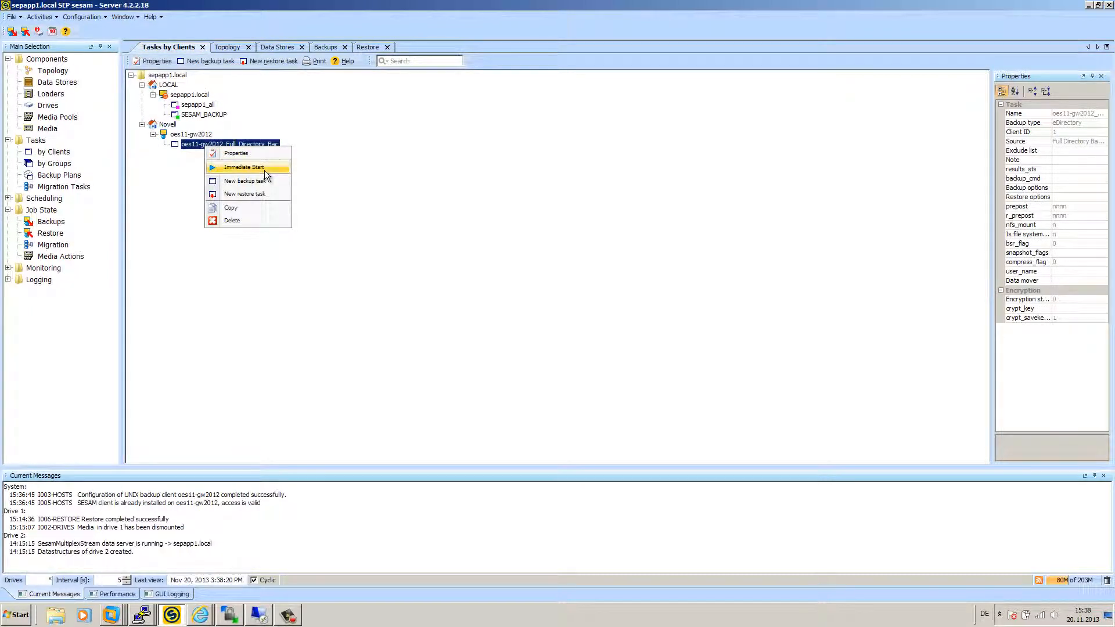
left_click(262, 168)
left_click(522, 171)
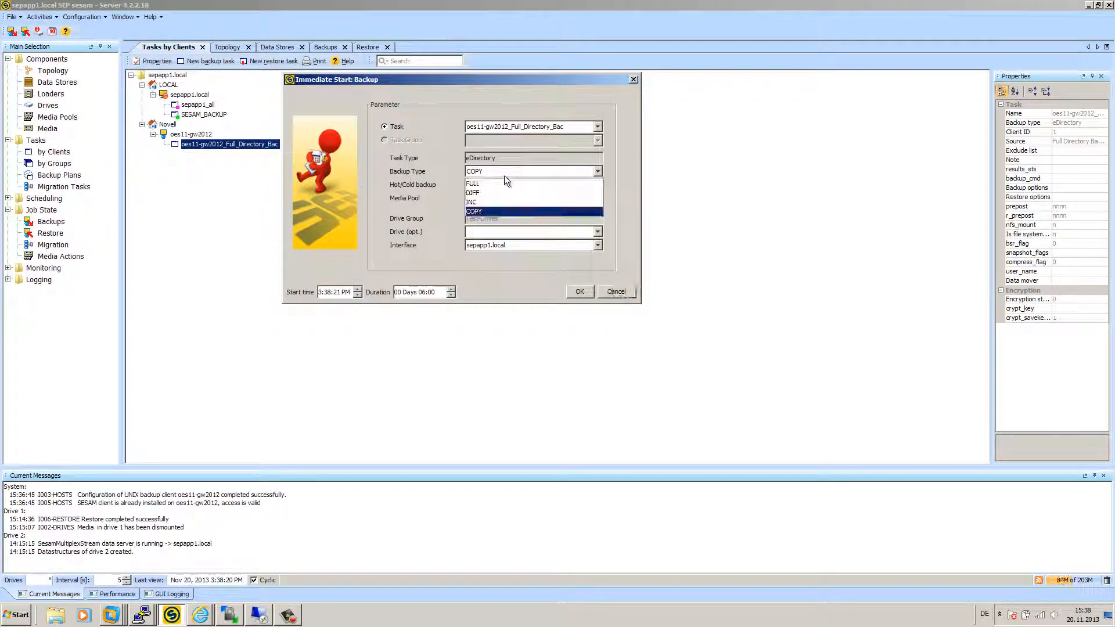
left_click(483, 182)
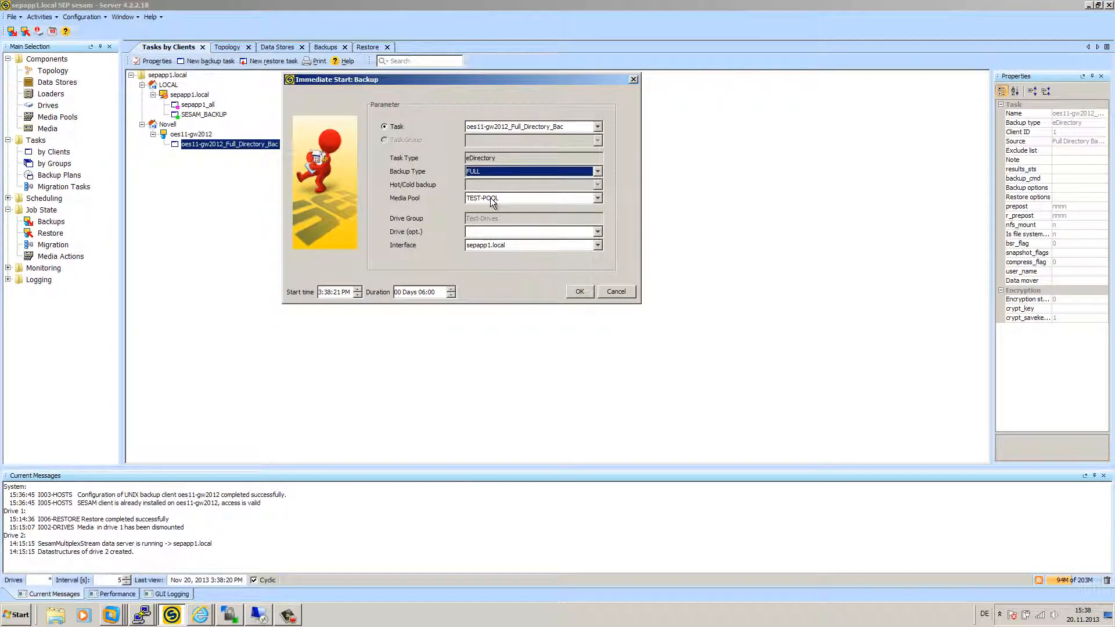
left_click(490, 198)
left_click(504, 207)
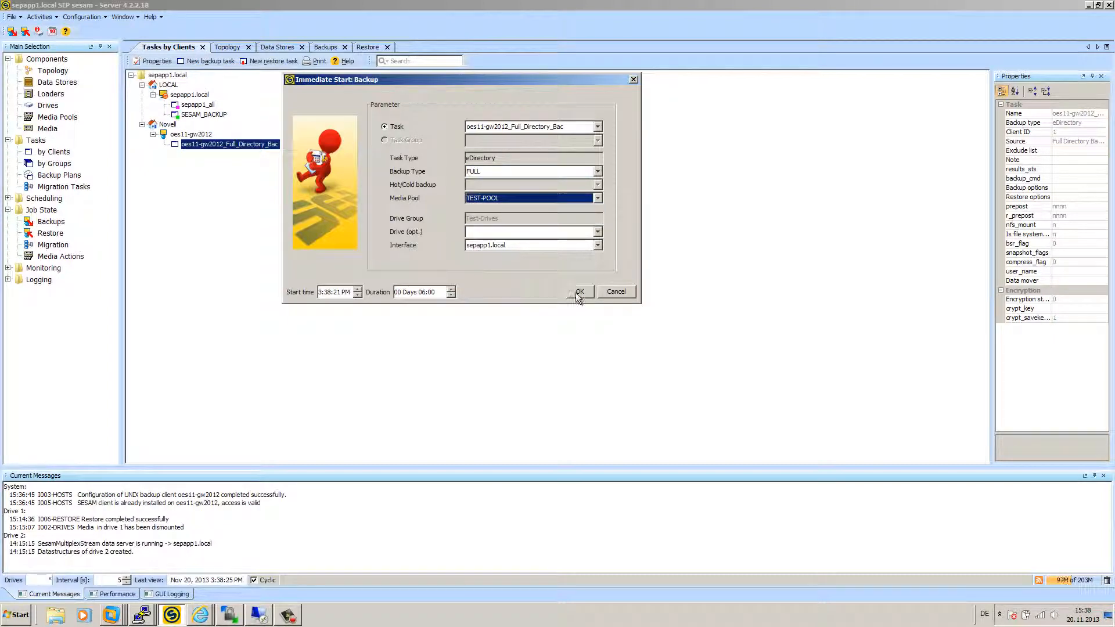
left_click(579, 291)
left_click(460, 213)
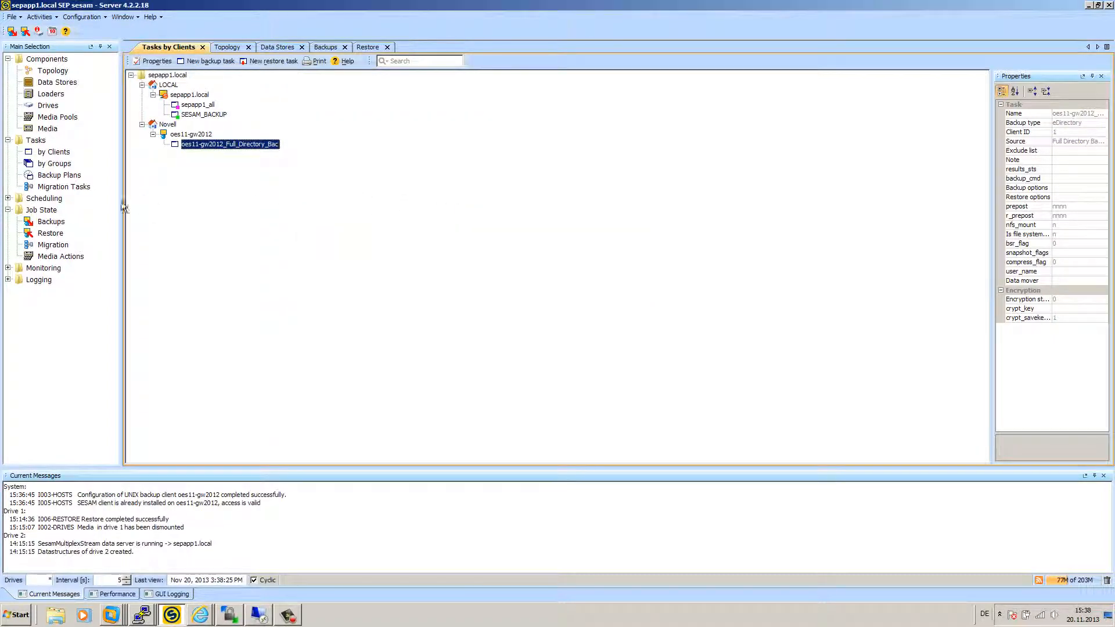
Step: Show the backup job states with automatic updating enabled and select the oes11-gw2012 full directory backup
left_click(67, 221)
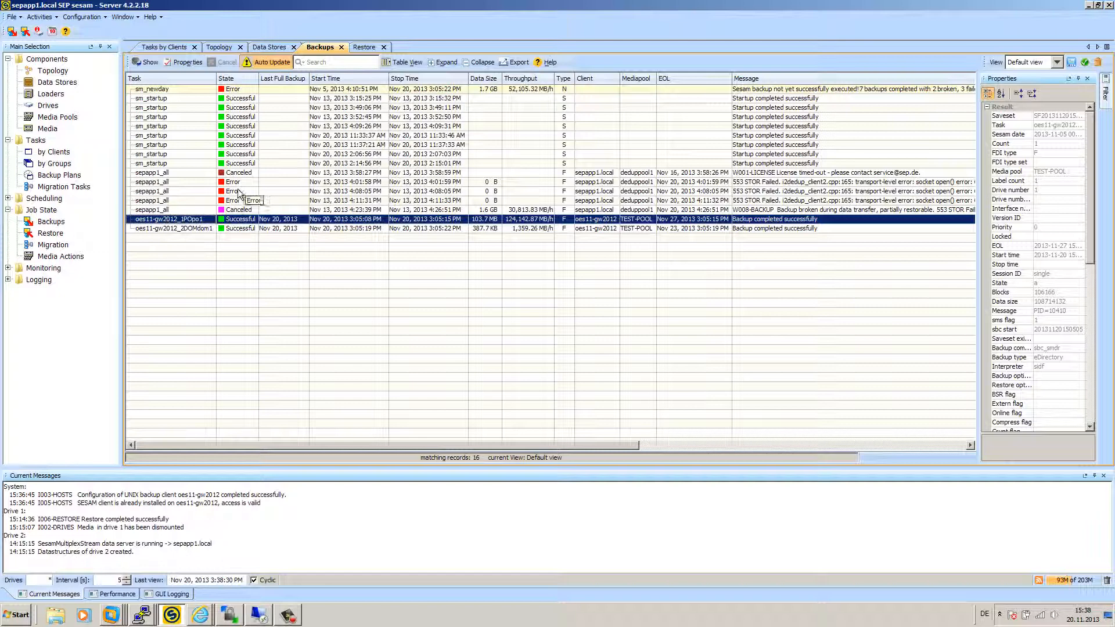
left_click(266, 62)
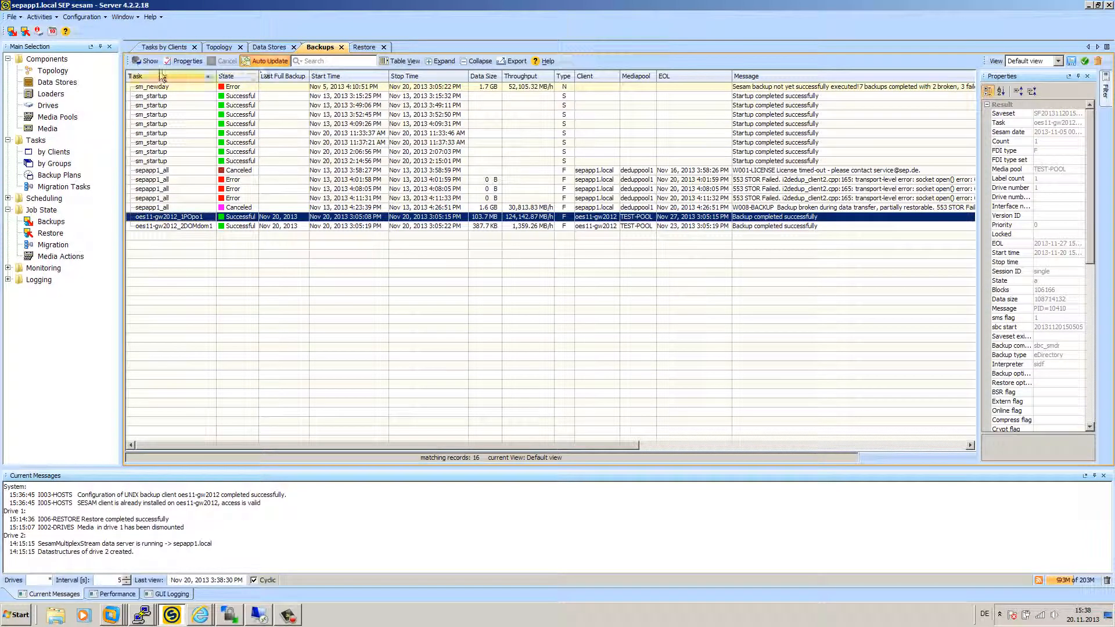
left_click(233, 235)
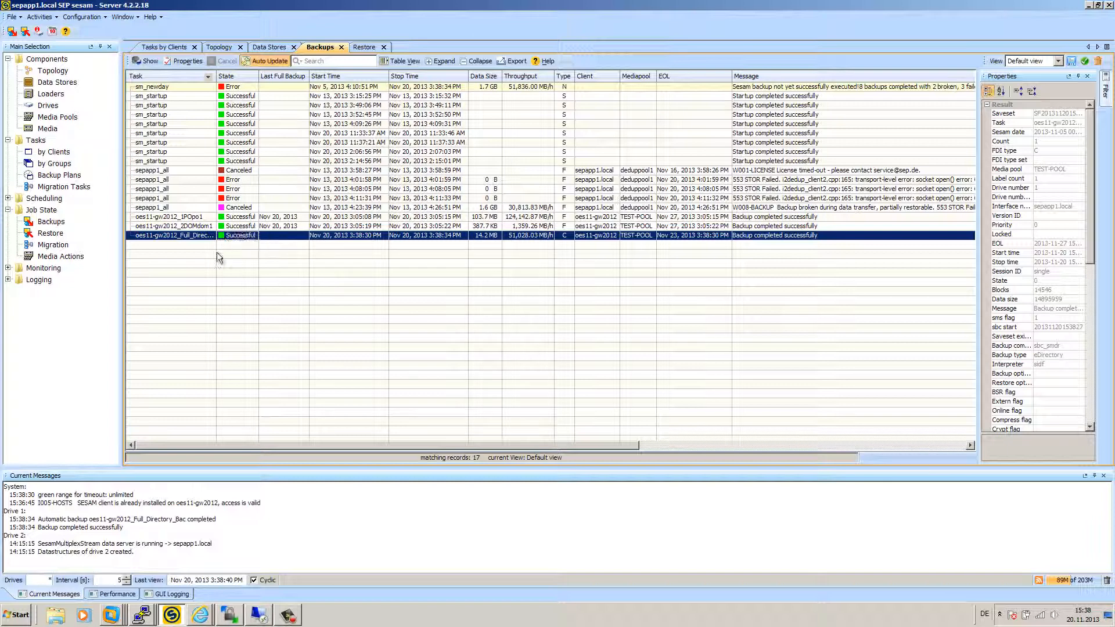
right_click(180, 236)
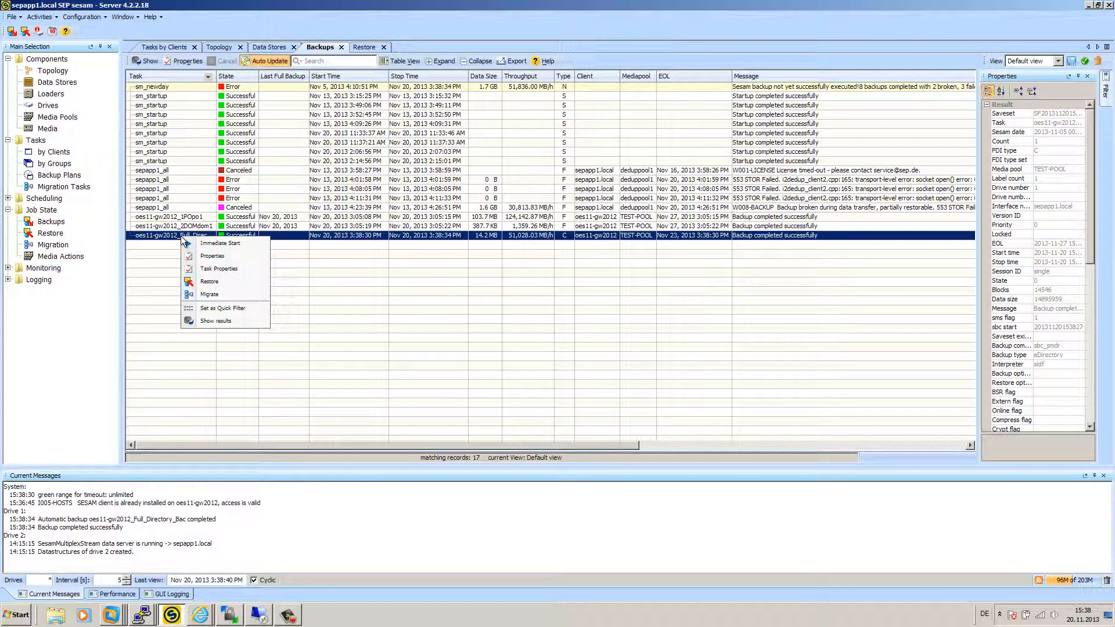
left_click(198, 241)
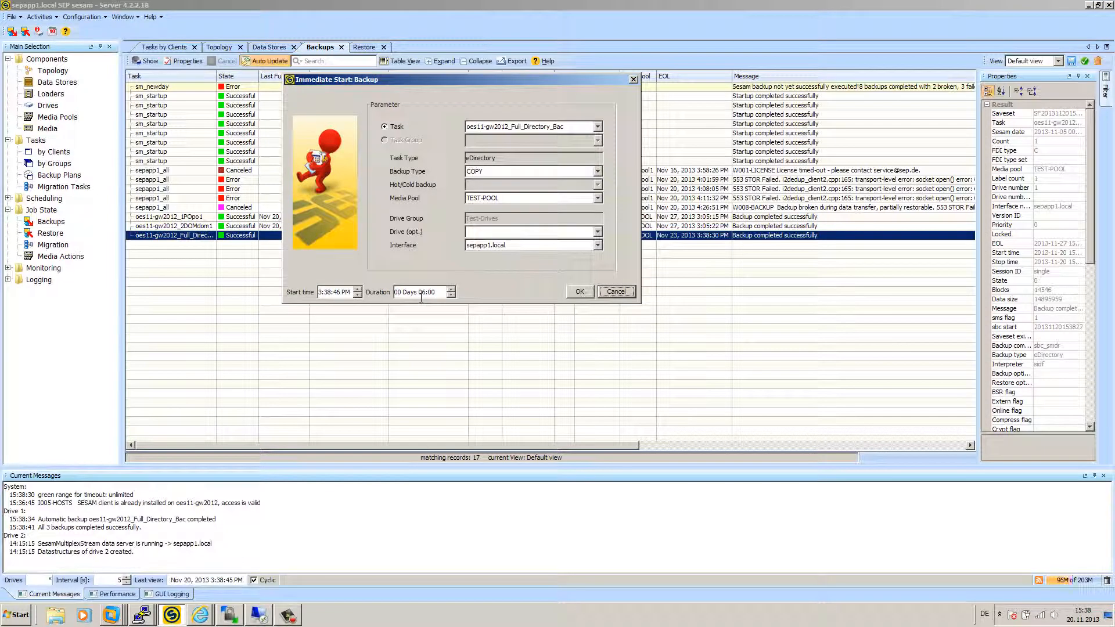
left_click(624, 292)
Step: Start a restore task from the full directory backup and proceed with its eDirectory saveset to the file selection
right_click(197, 236)
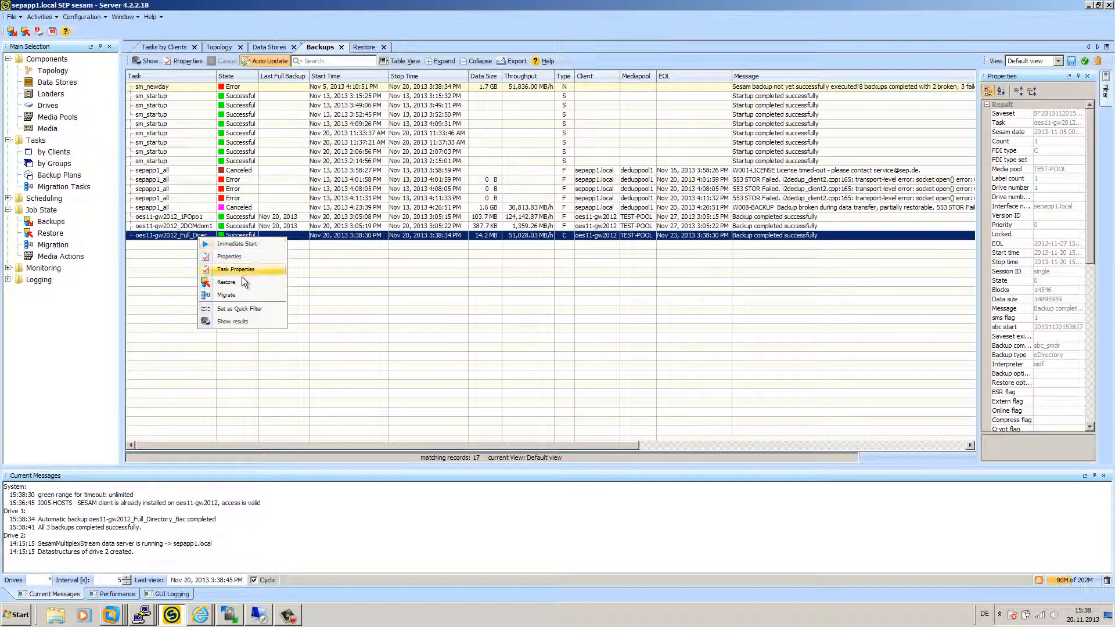
left_click(308, 285)
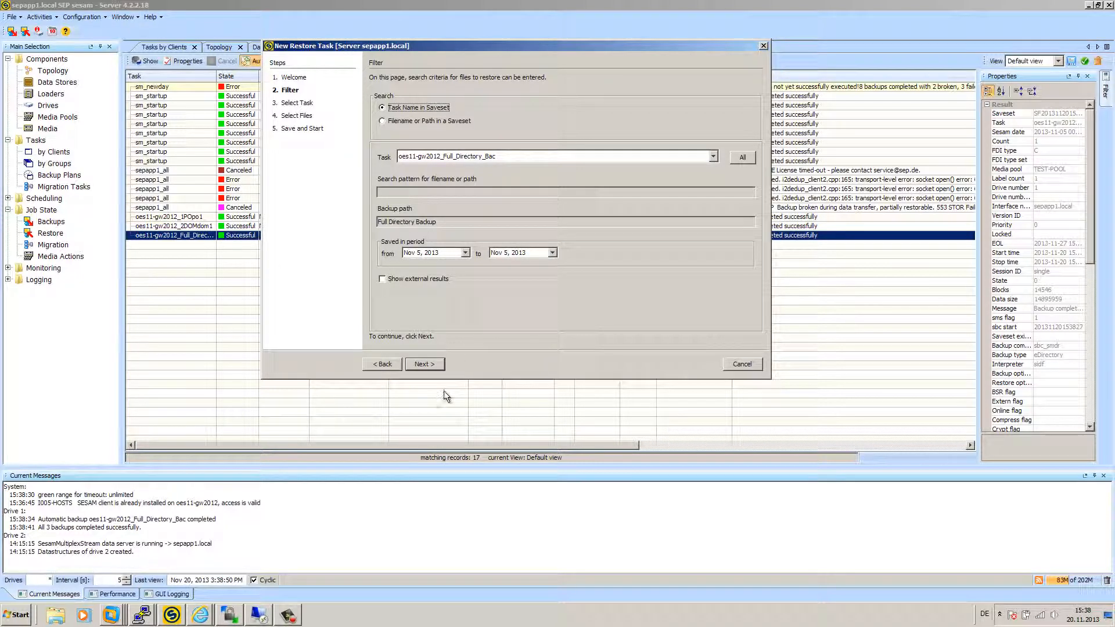
left_click(424, 364)
left_click(411, 154)
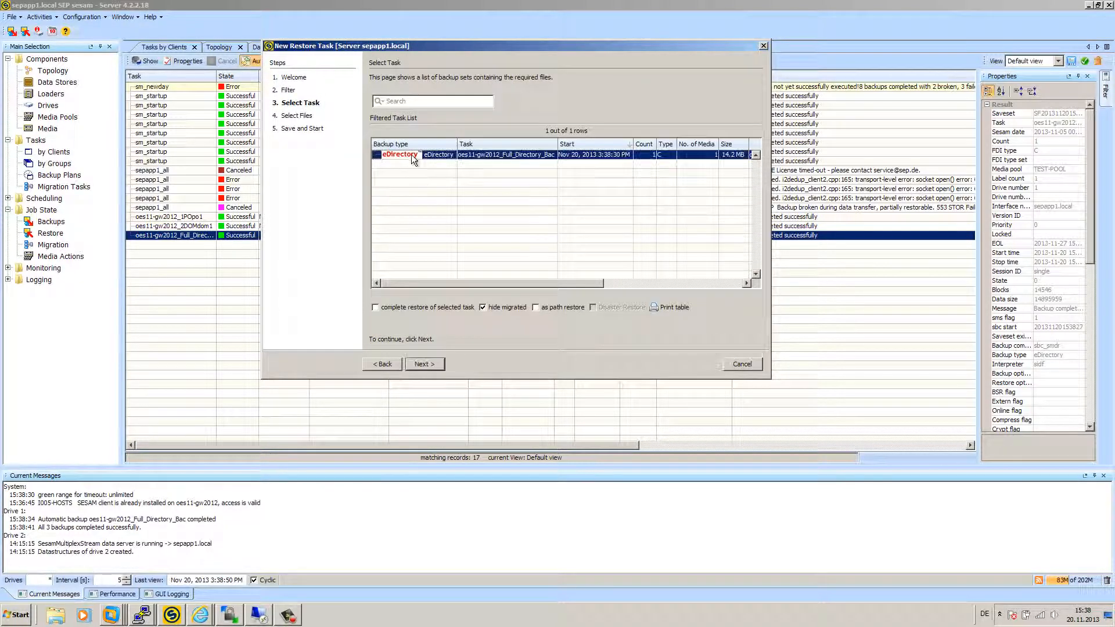
left_click(424, 363)
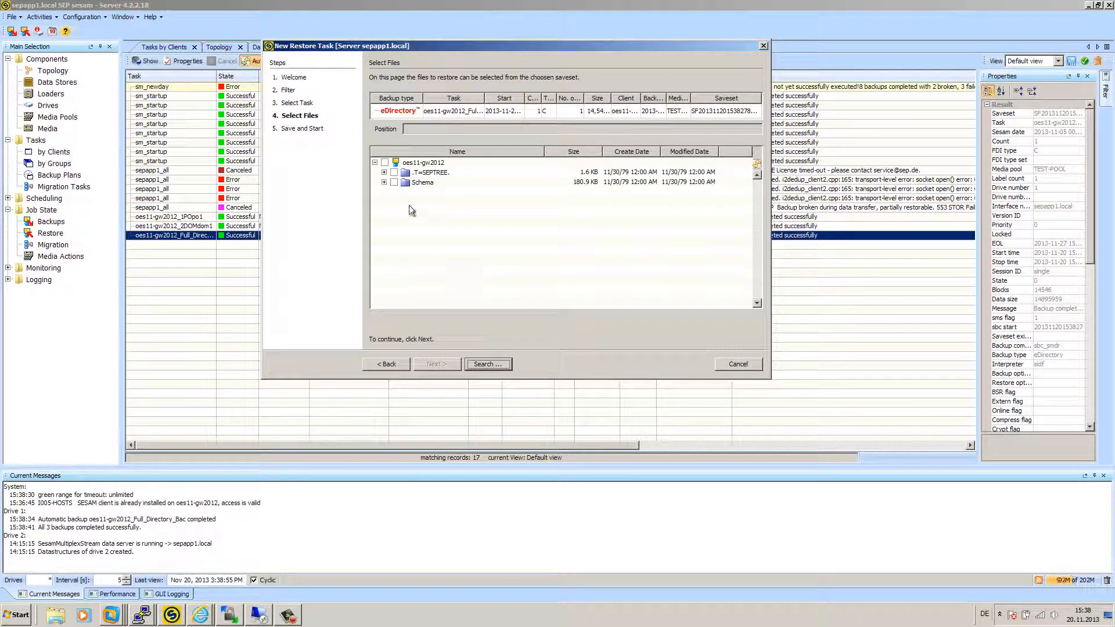
Step: Examine the containers and objects stored under .T=SEPTREE. in the oes11-gw2012 saveset
left_click(384, 172)
left_click(393, 182)
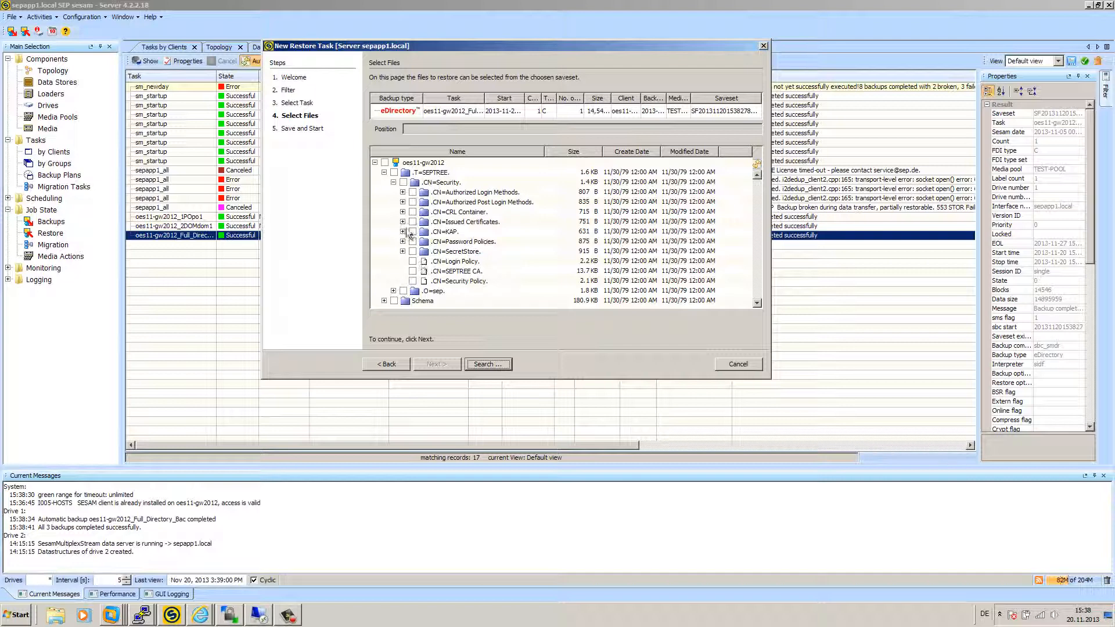
left_click(384, 172)
Step: Return to the task selection, enable complete restore of the selected task, and proceed to the final restore settings
left_click(385, 364)
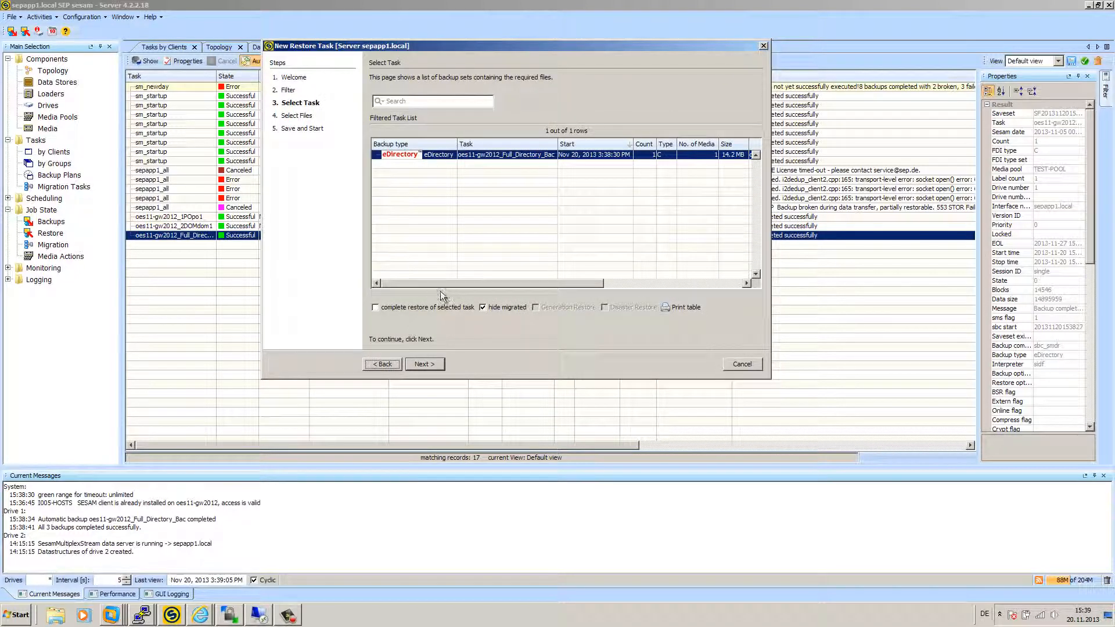
left_click(440, 309)
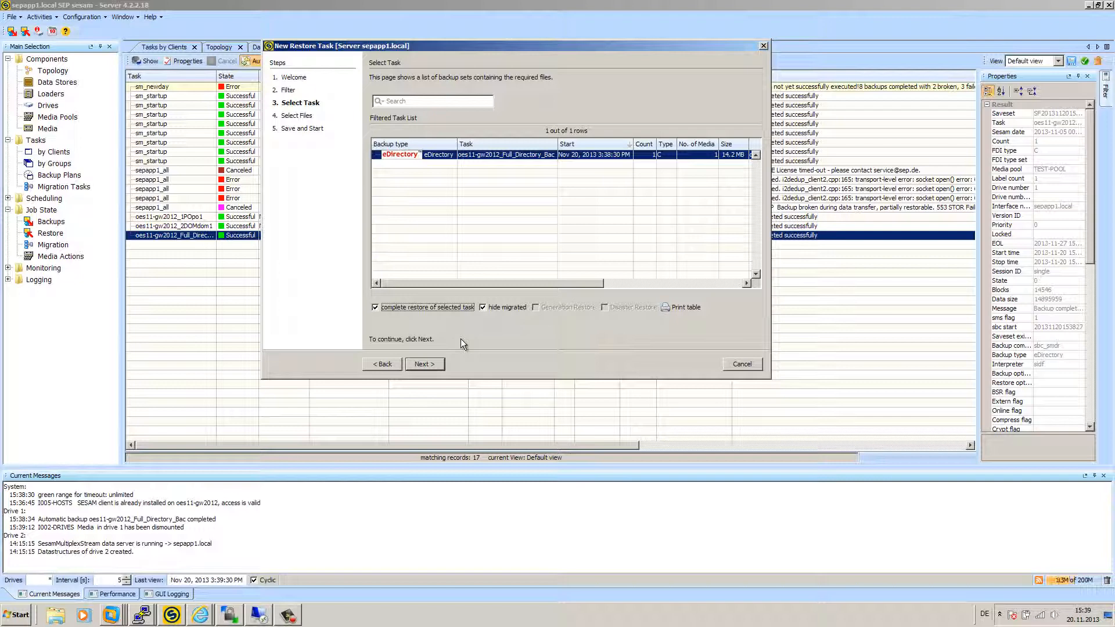
left_click(425, 364)
Step: Set the restore to overwrite existing files and start it to the original target path
left_click(442, 300)
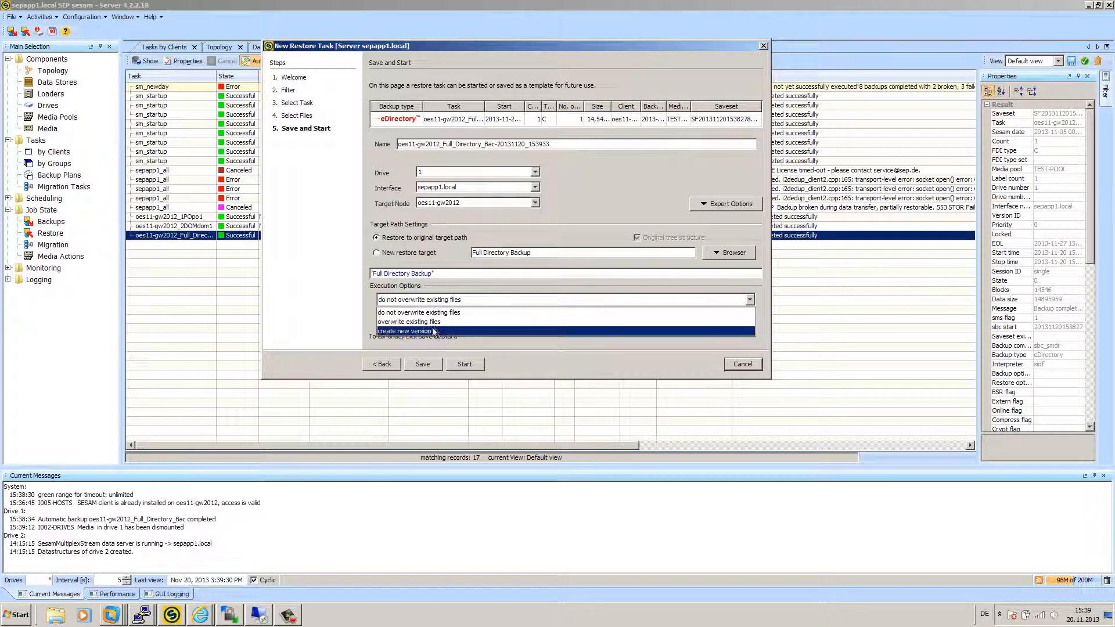
left_click(477, 323)
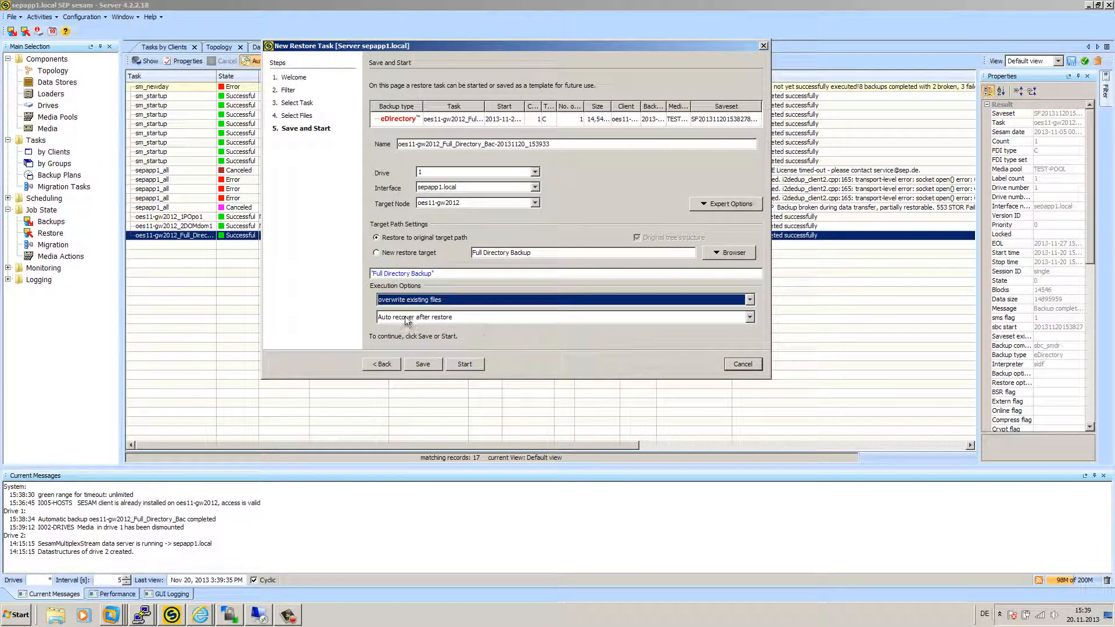
left_click(463, 365)
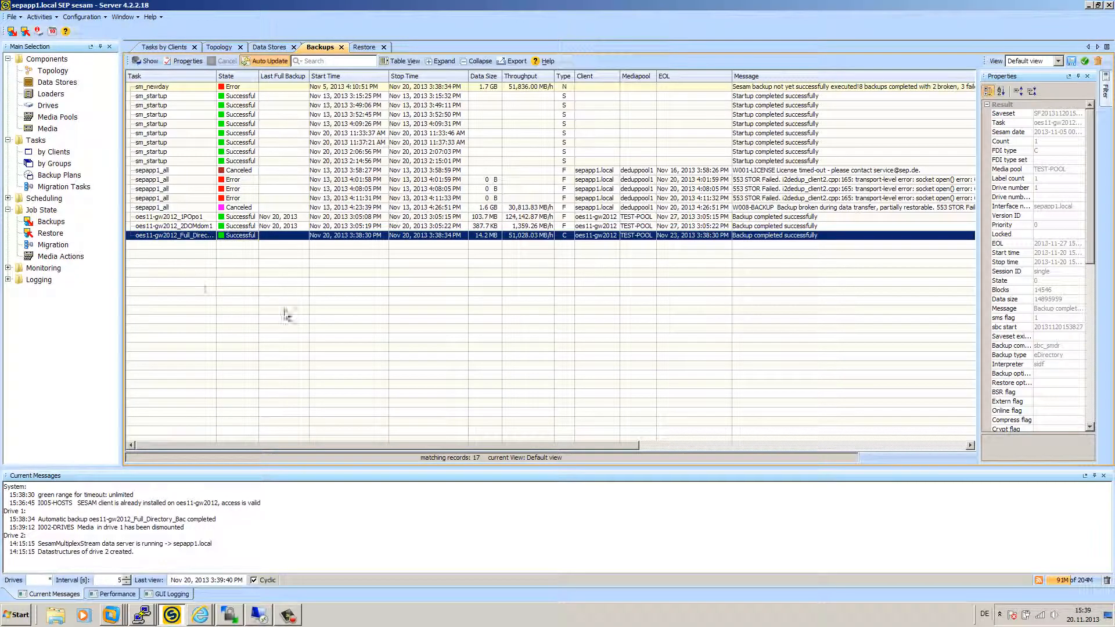
Step: Show the restore job states with automatic updating enabled to monitor the full directory restore
left_click(41, 234)
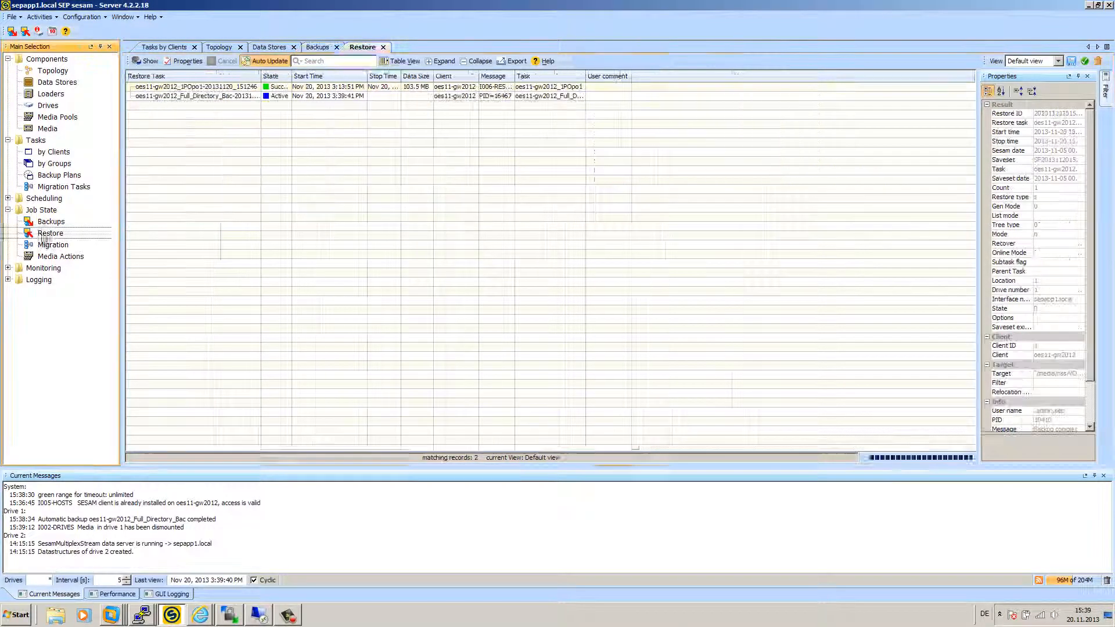
left_click(264, 61)
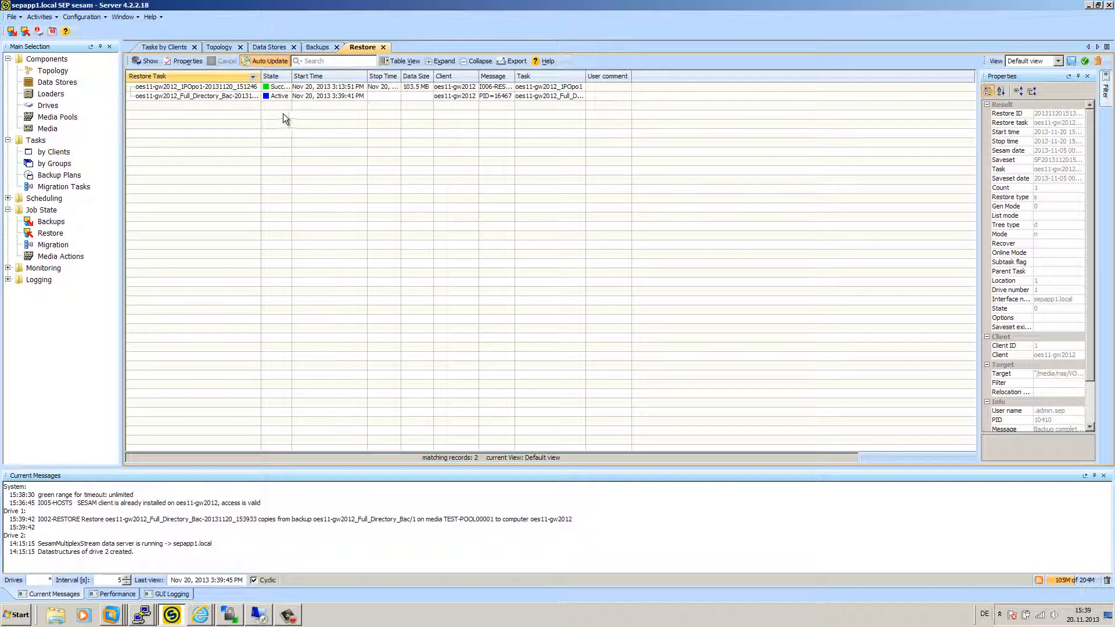